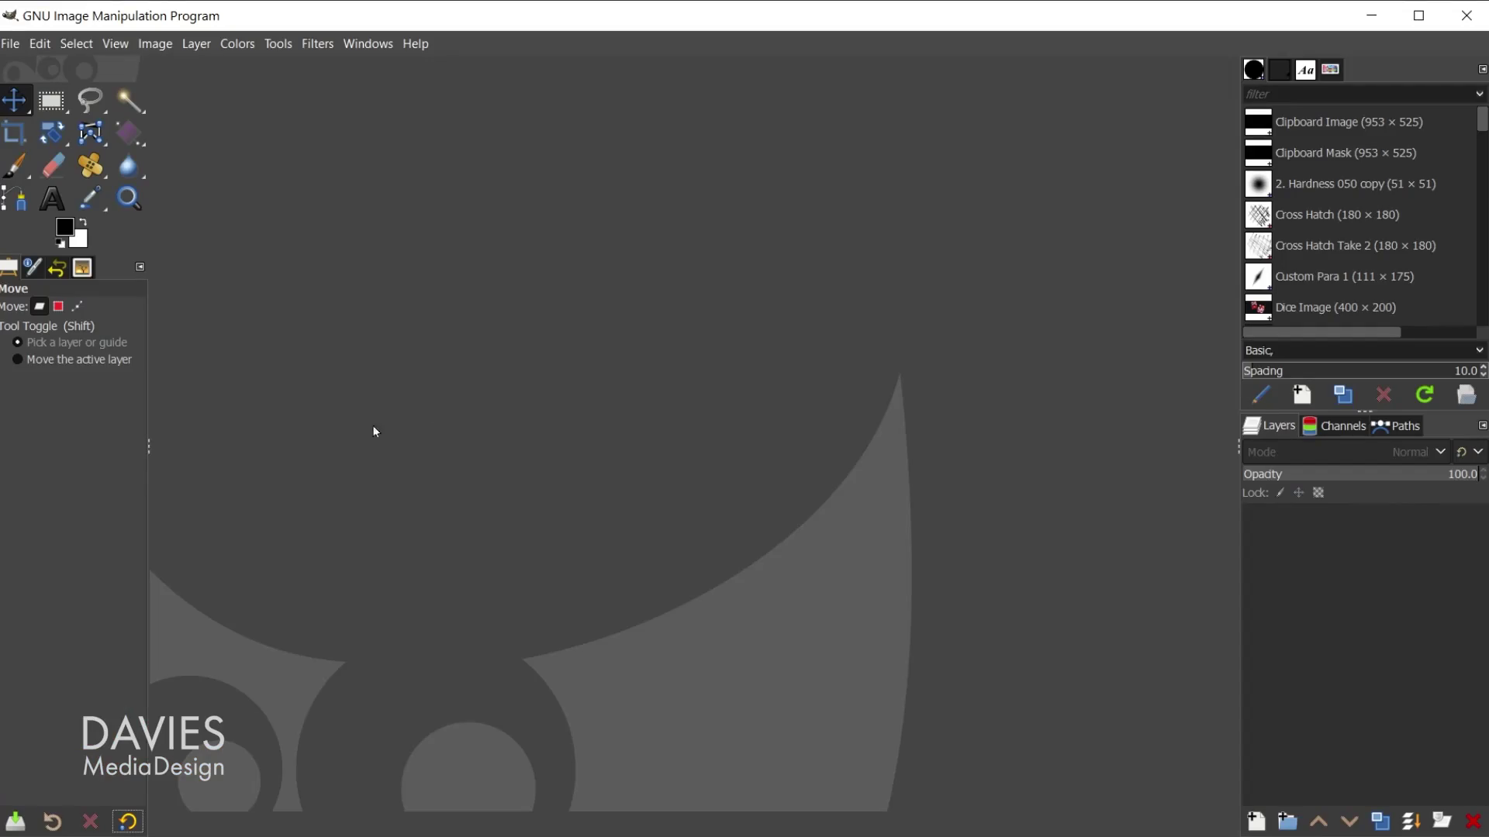
# Step: Create a new blank image 1920 × 1080 px in size
pyautogui.click(15, 44)
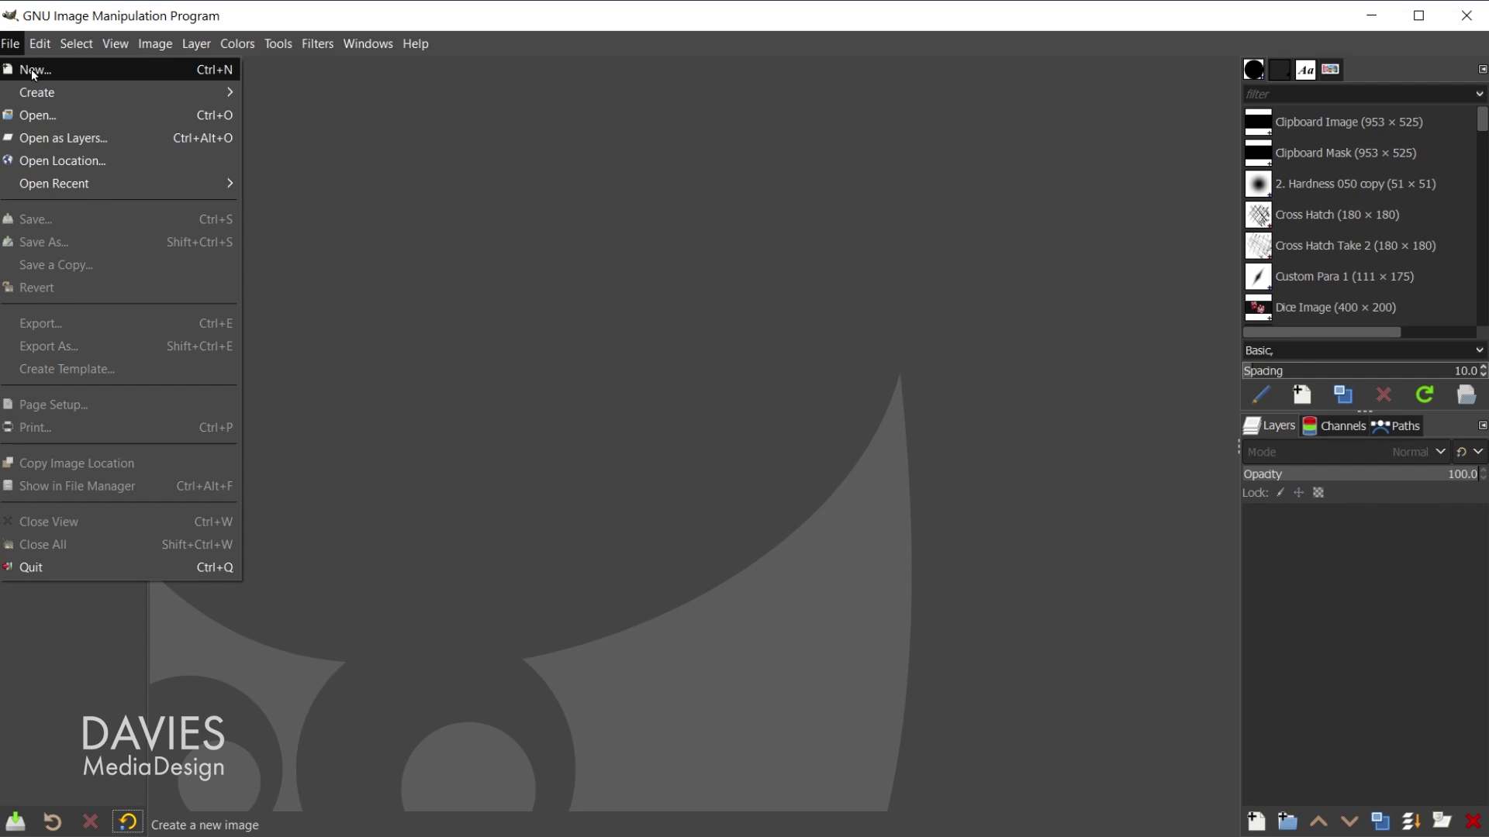
pyautogui.click(31, 68)
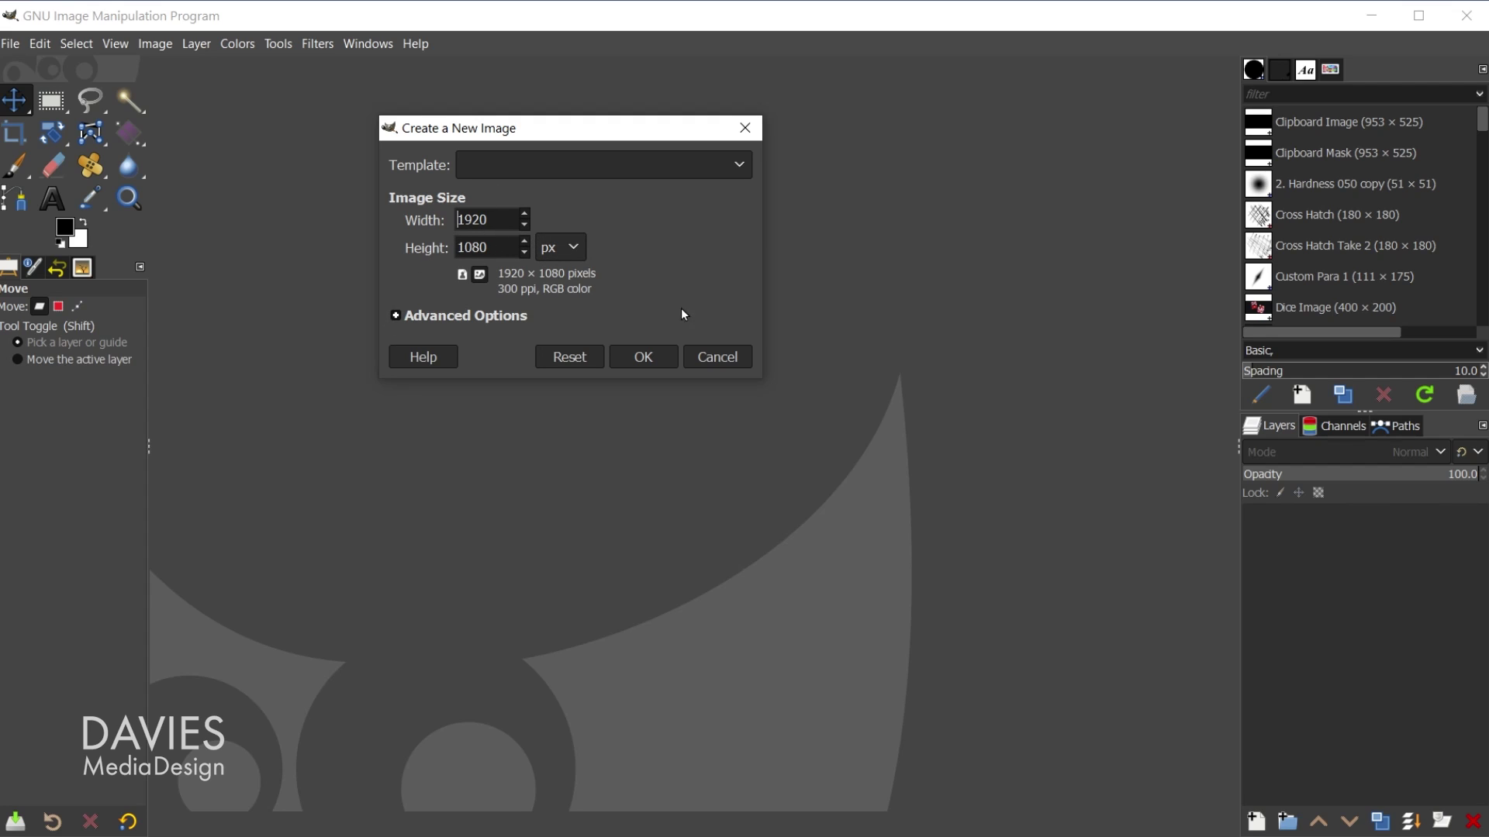
pyautogui.click(644, 357)
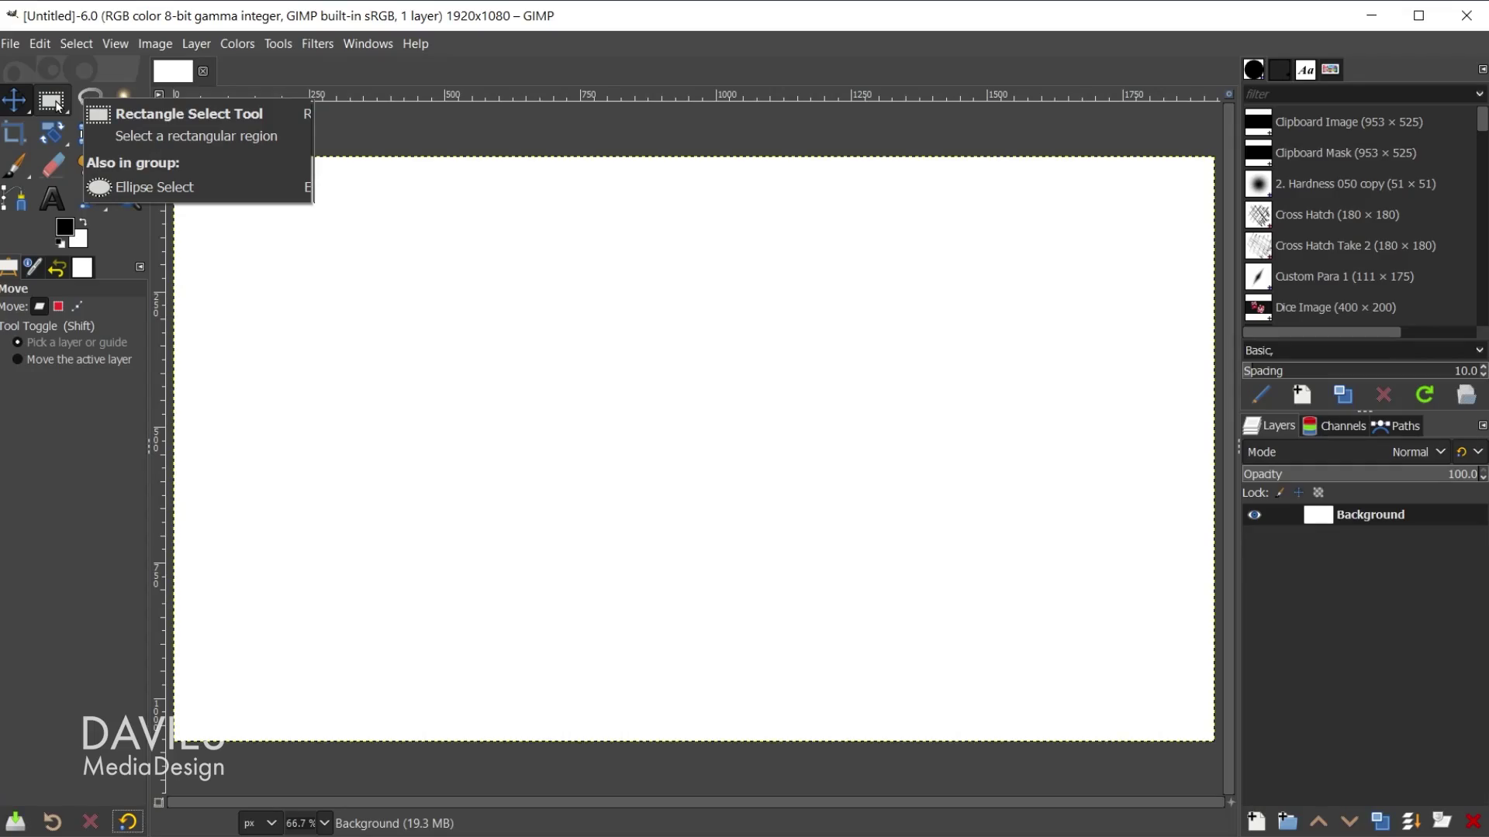
# Step: Draw a rectangular selection about 1308 × 546 px near the middle of the canvas with the Rectangle Select tool
pyautogui.click(58, 105)
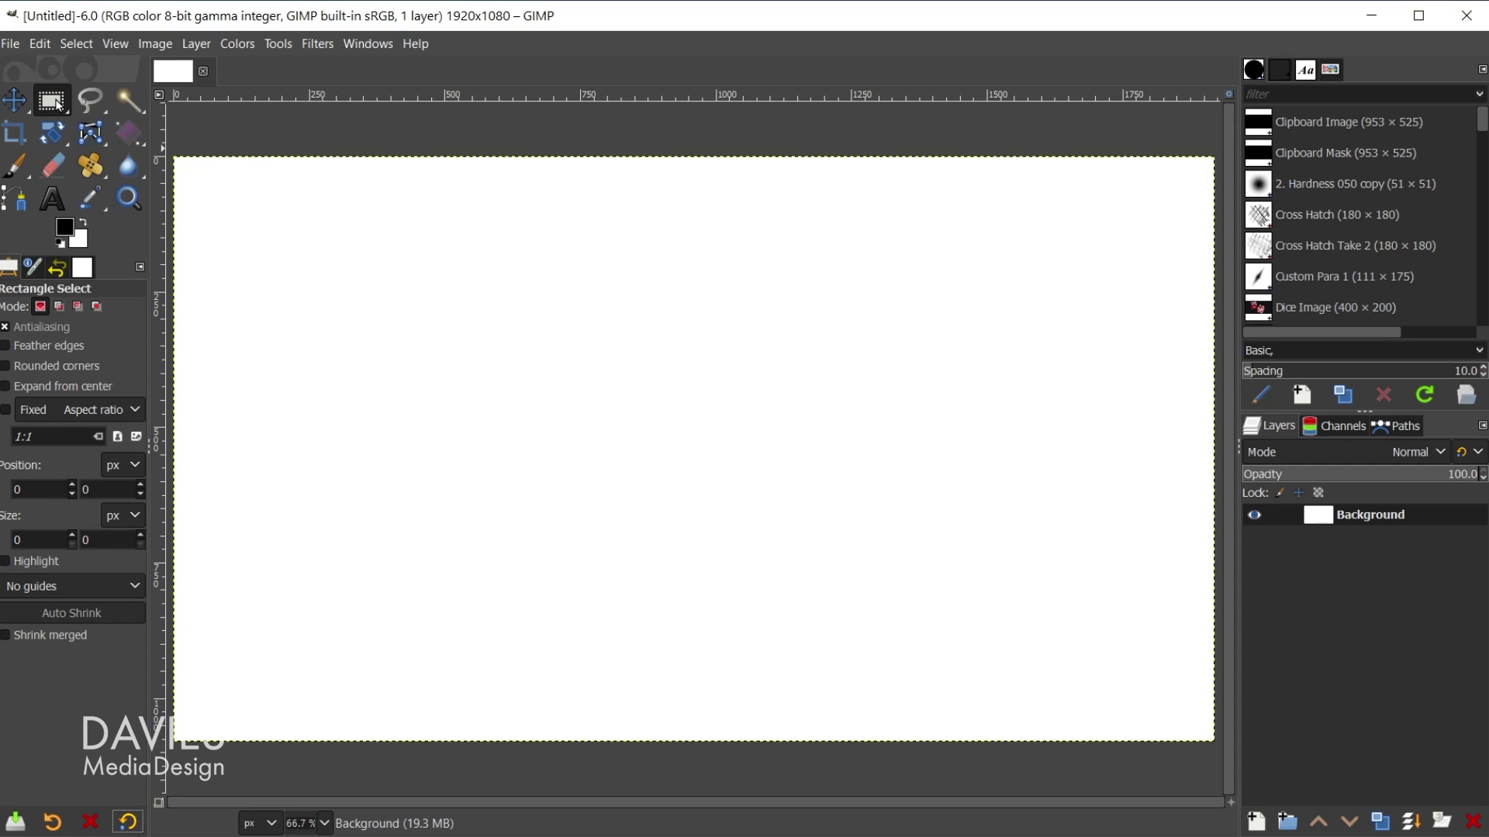
pyautogui.rightClick(58, 105)
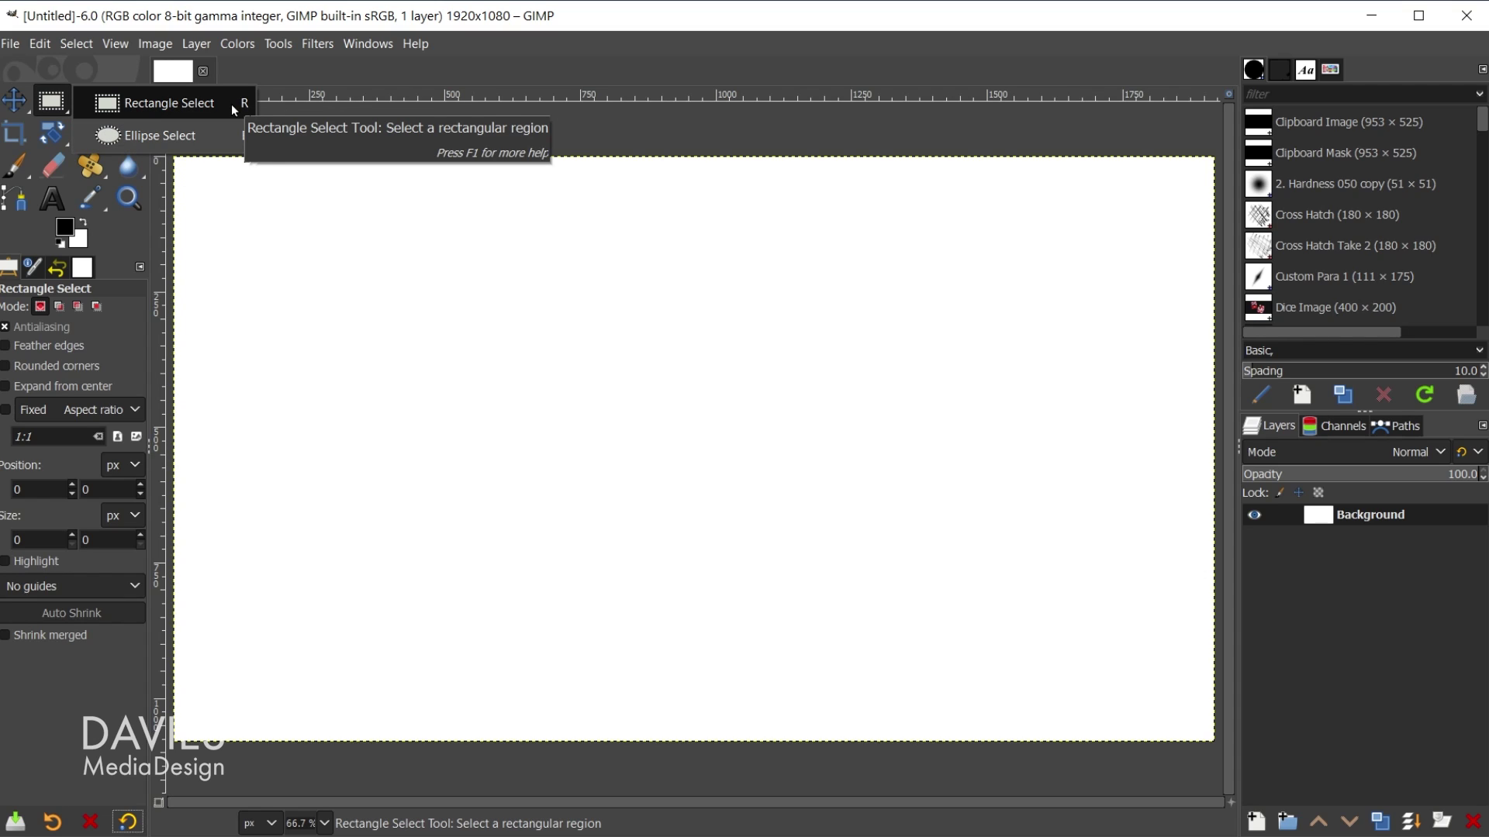
pyautogui.click(169, 104)
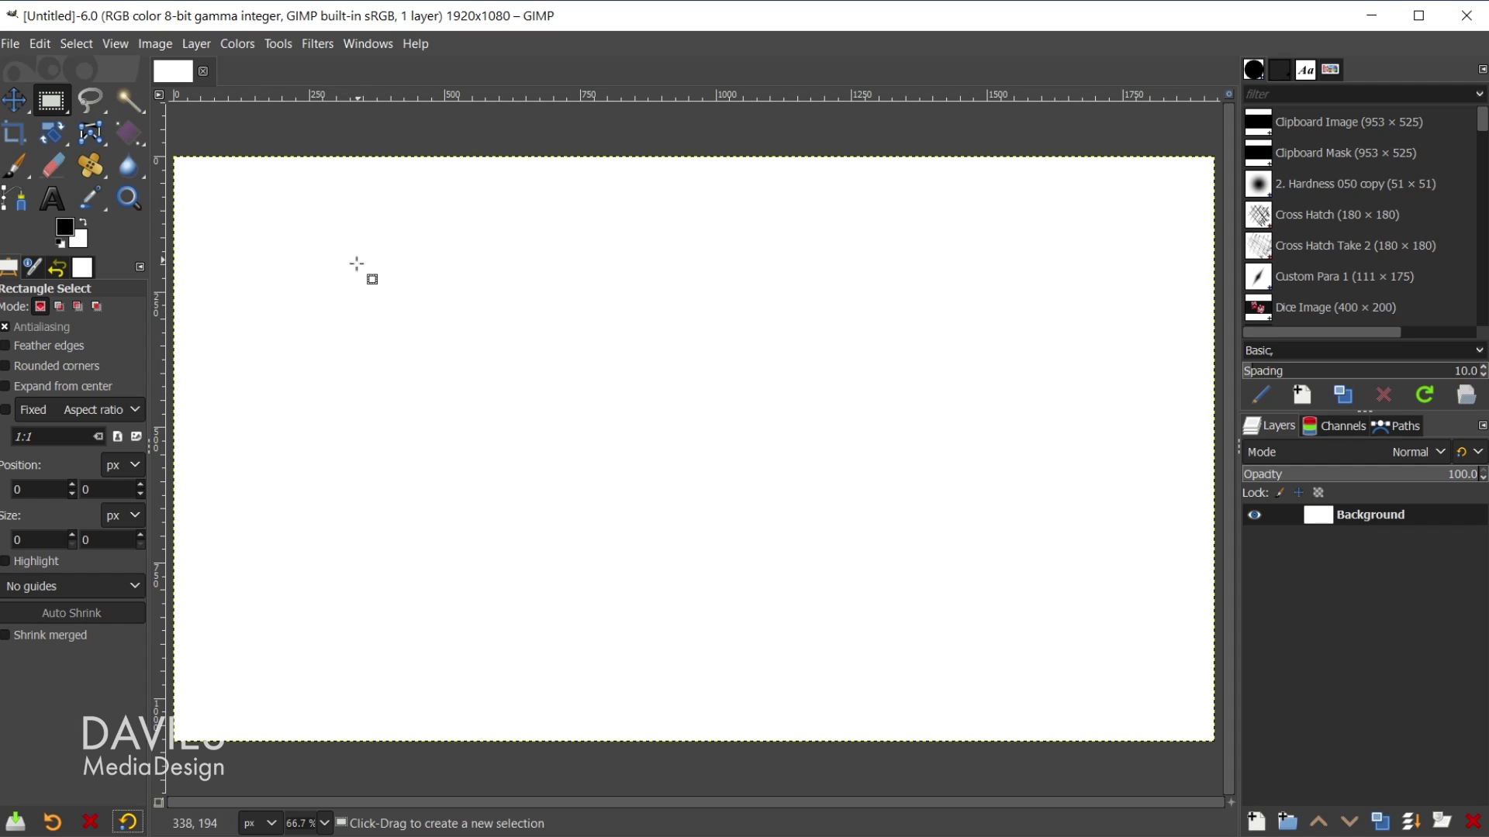
pyautogui.moveTo(371, 273); pyautogui.dragTo(1080, 569)
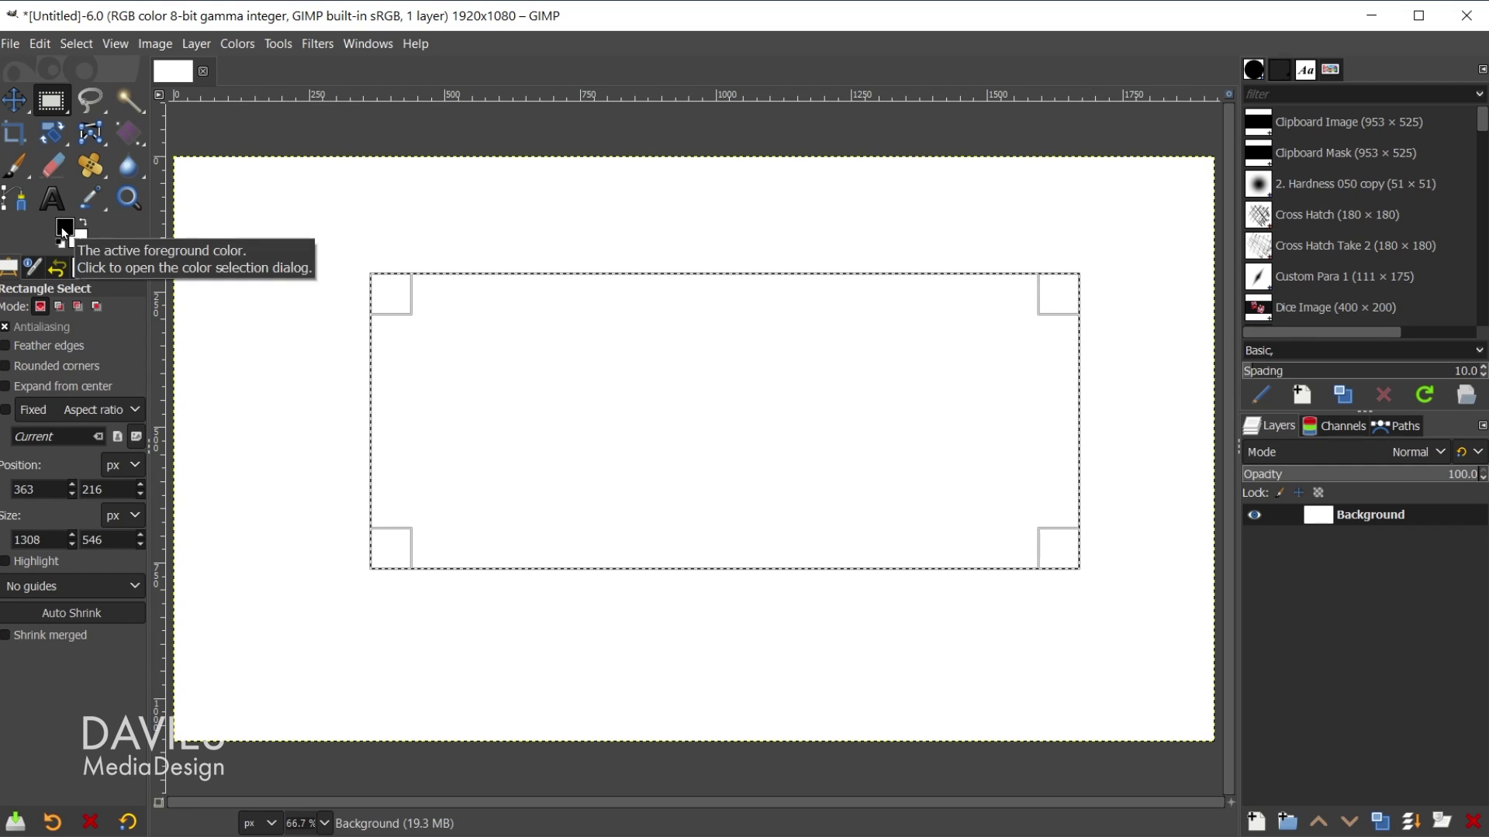
# Step: Fill the rectangular selection on the Background layer with the black foreground color and clear the selection
pyautogui.moveTo(64, 233); pyautogui.dragTo(504, 361)
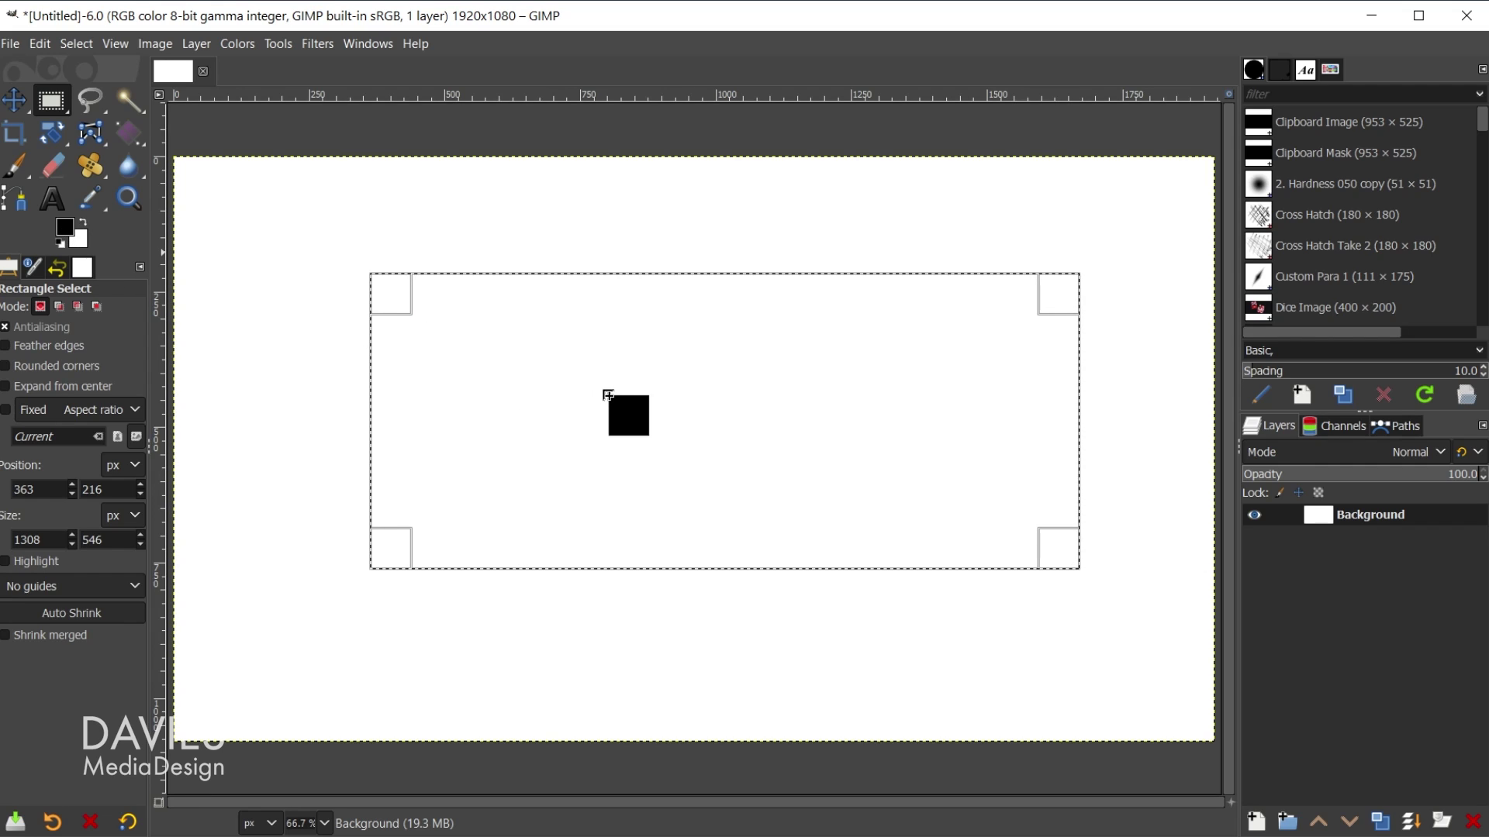
pyautogui.moveTo(603, 389); pyautogui.dragTo(882, 533)
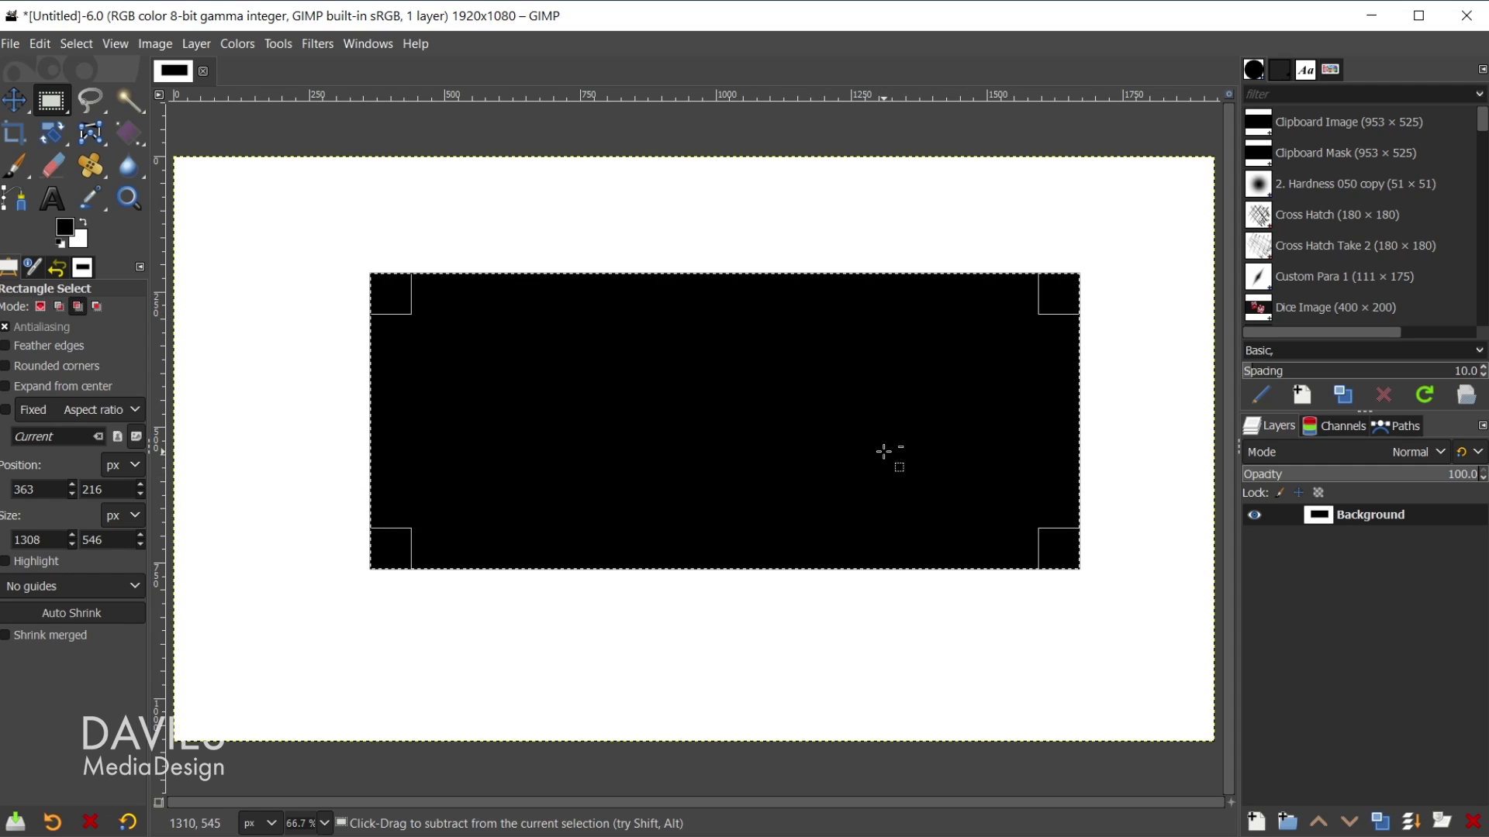
pyautogui.hotkey('ctrl', 'shift', 'a')
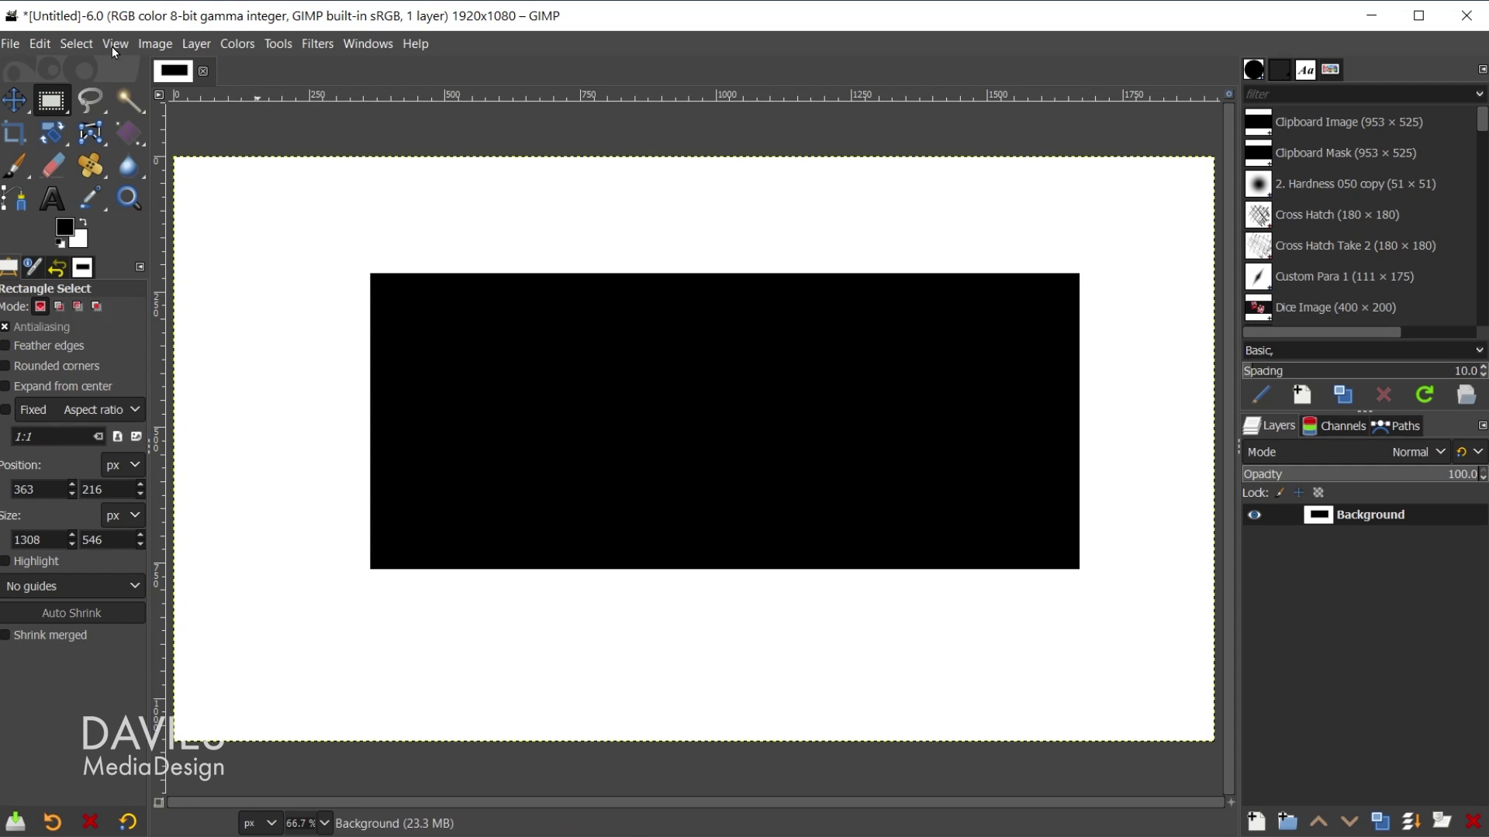
# Step: Try to move the black rectangle on the Background layer, and undo back to the unfilled rectangular selection
pyautogui.click(78, 44)
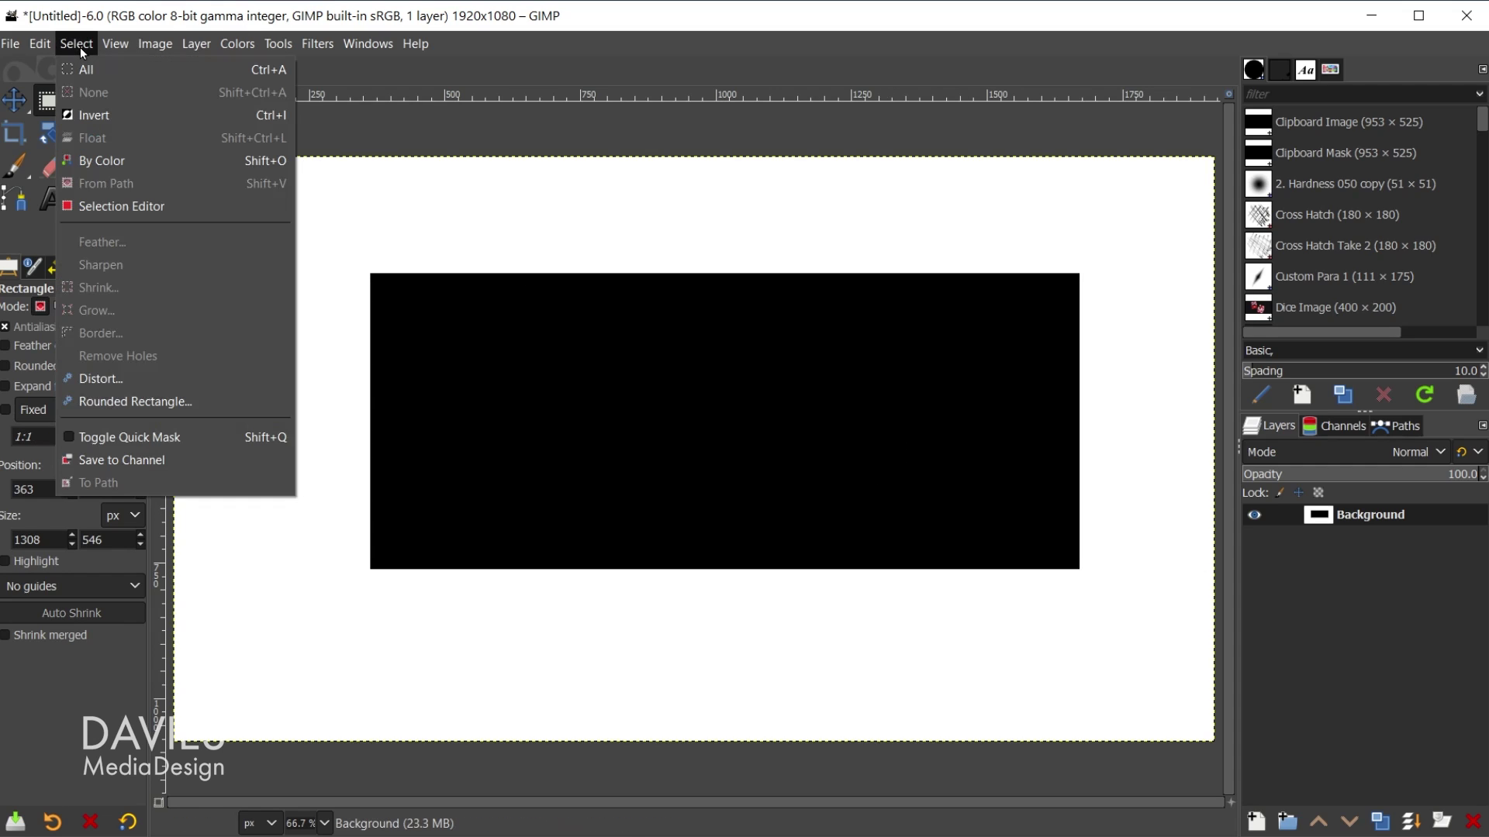
pyautogui.click(509, 70)
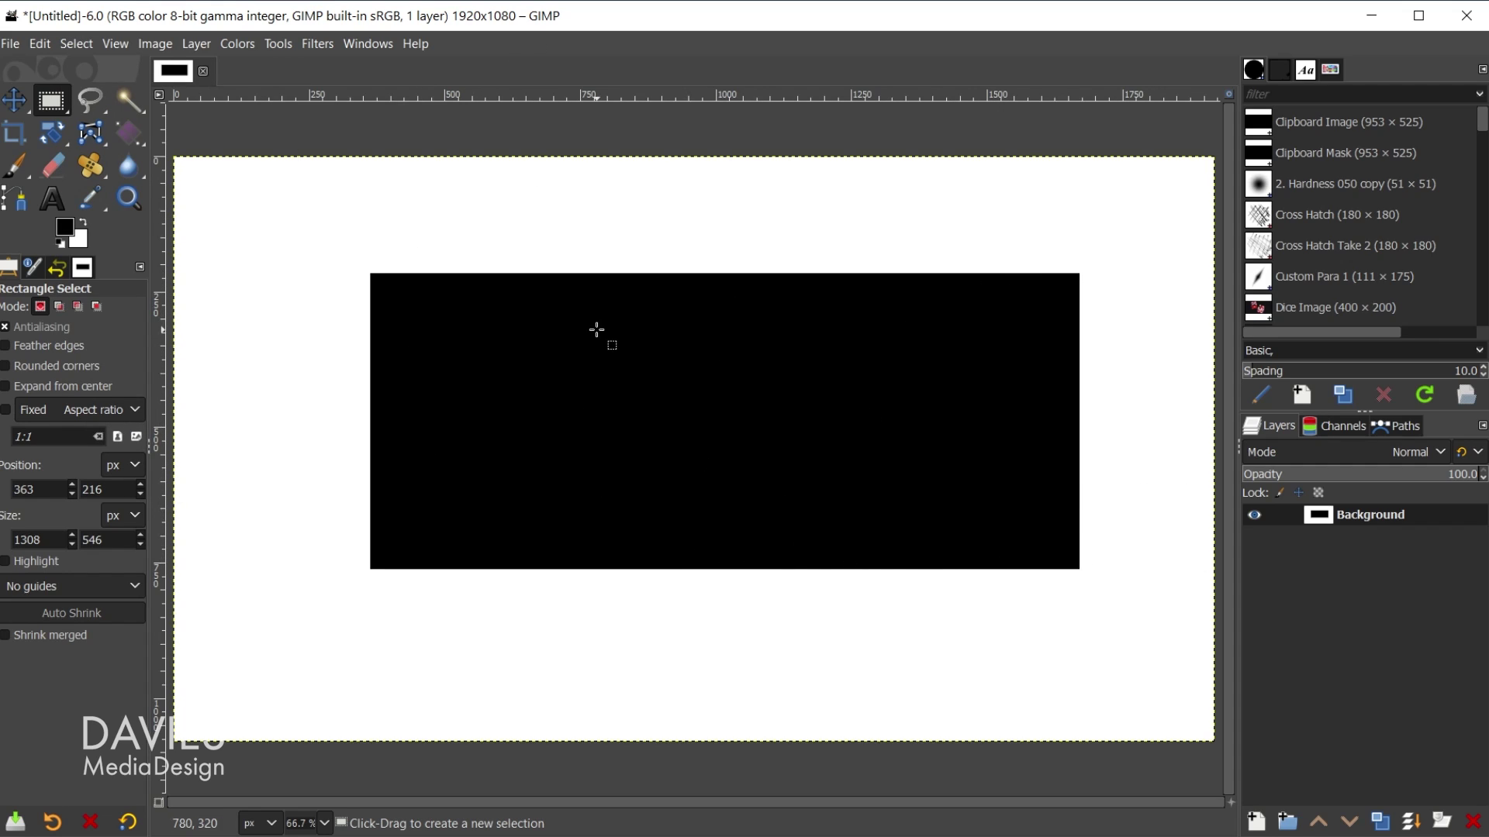
pyautogui.press('m')
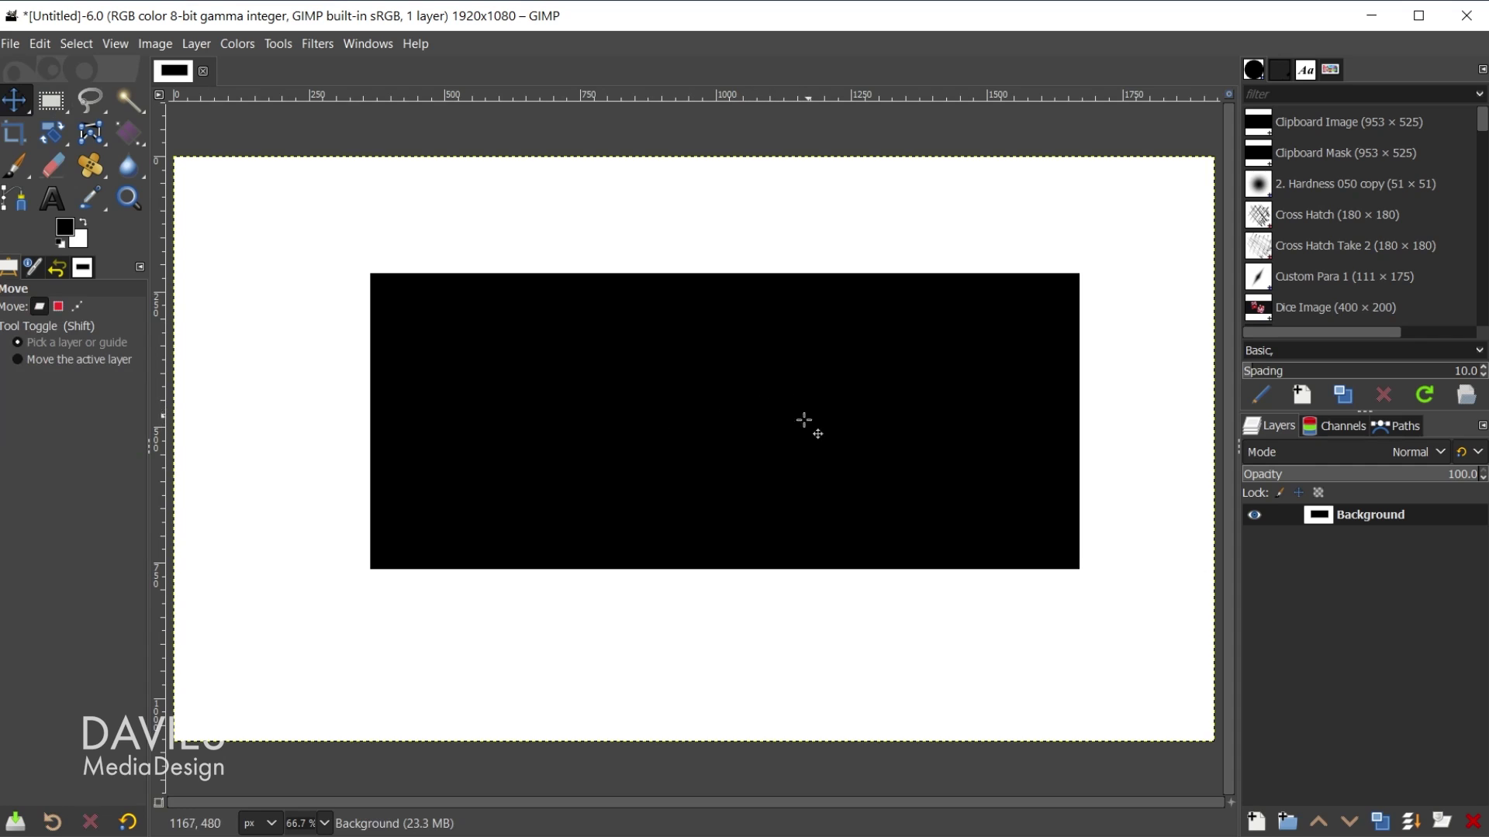
pyautogui.moveTo(804, 420); pyautogui.dragTo(735, 380)
pyautogui.hotkey('ctrl', 'z')
pyautogui.press('ctrl')
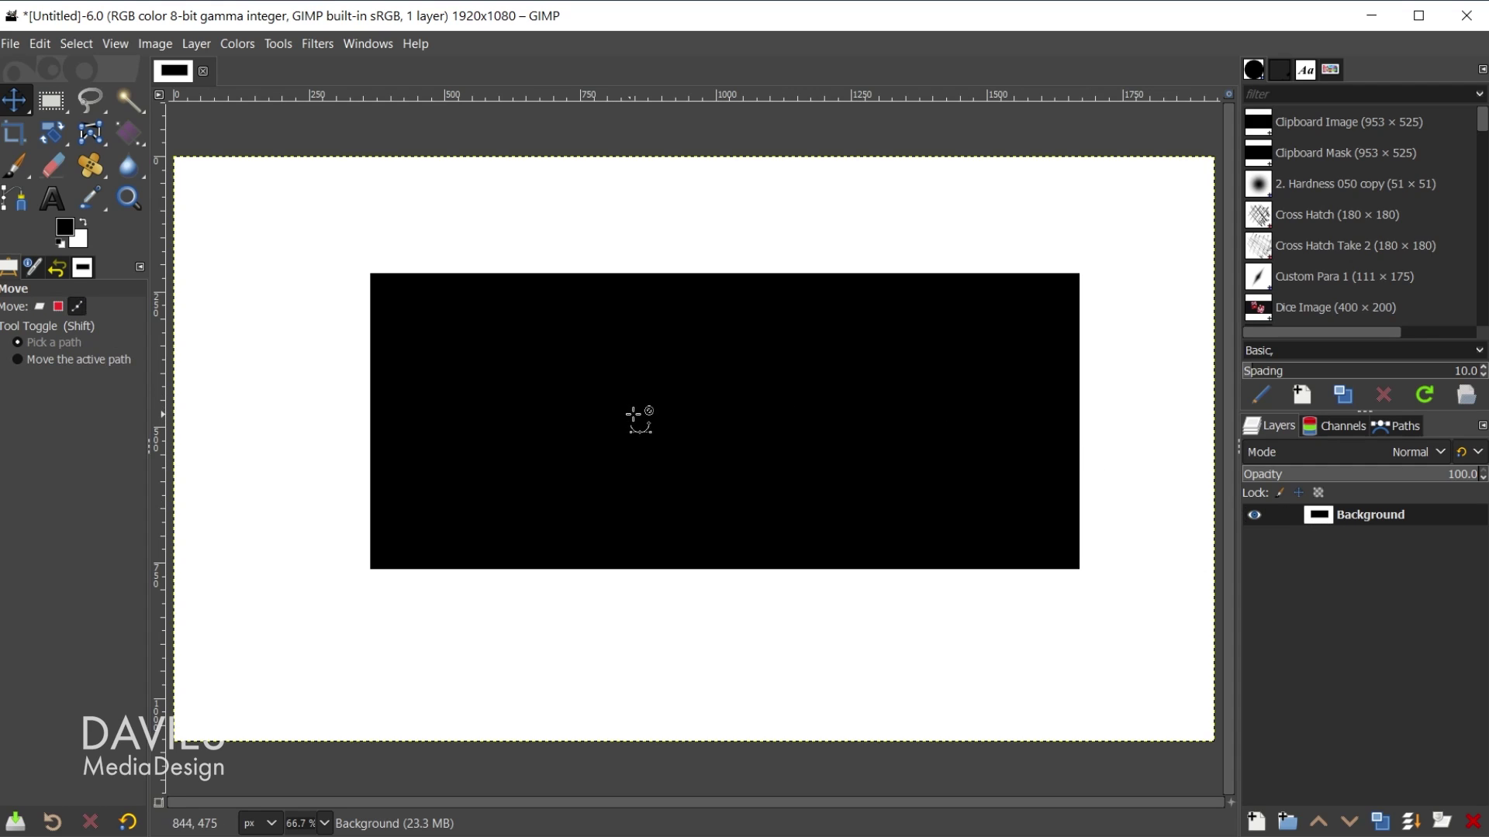
pyautogui.press('Delete')
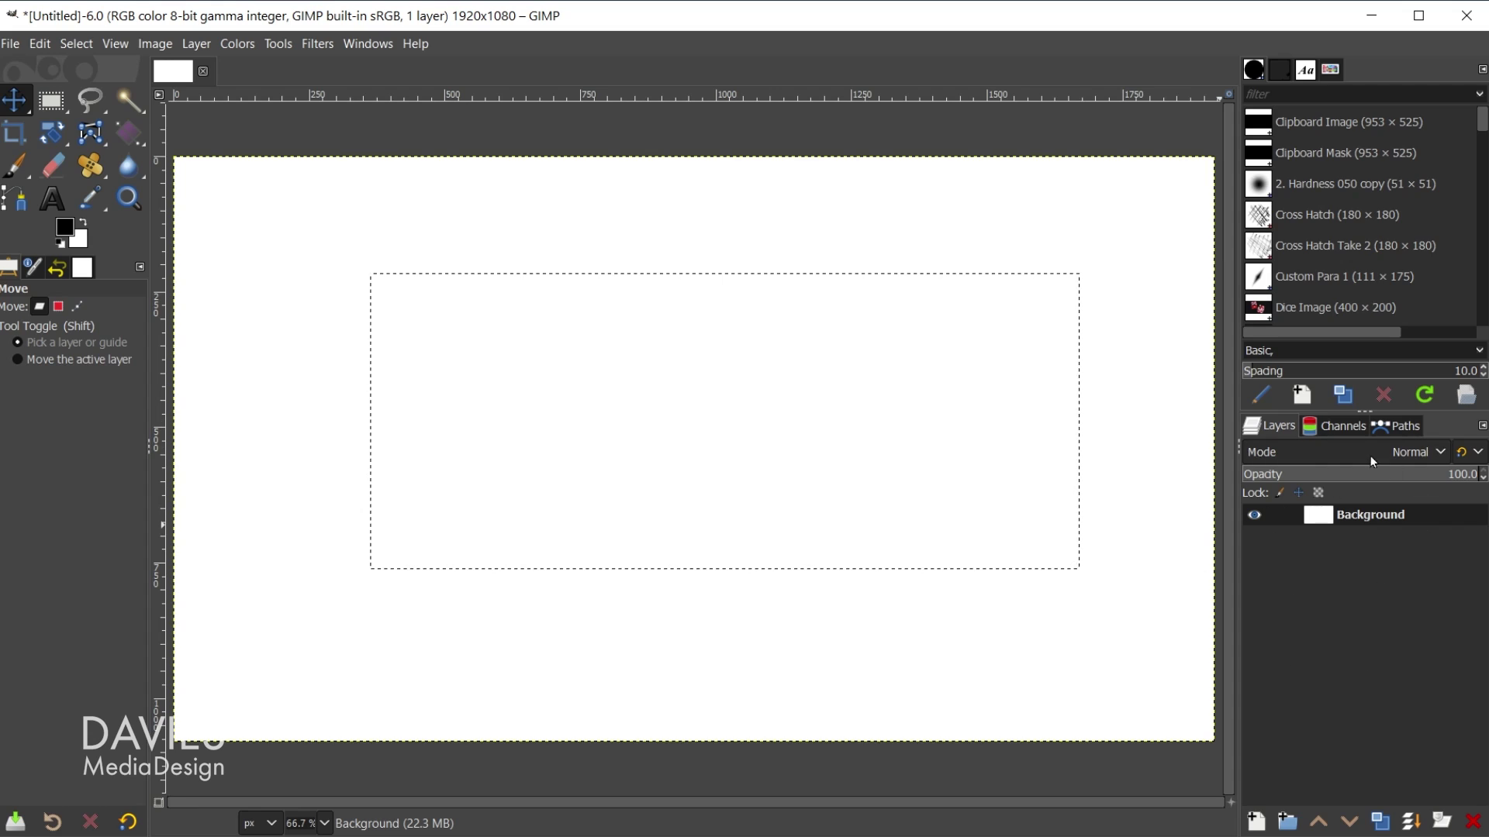
# Step: Add a new 1920 × 1080 px layer named Rectangle, filled with transparency
pyautogui.click(1261, 823)
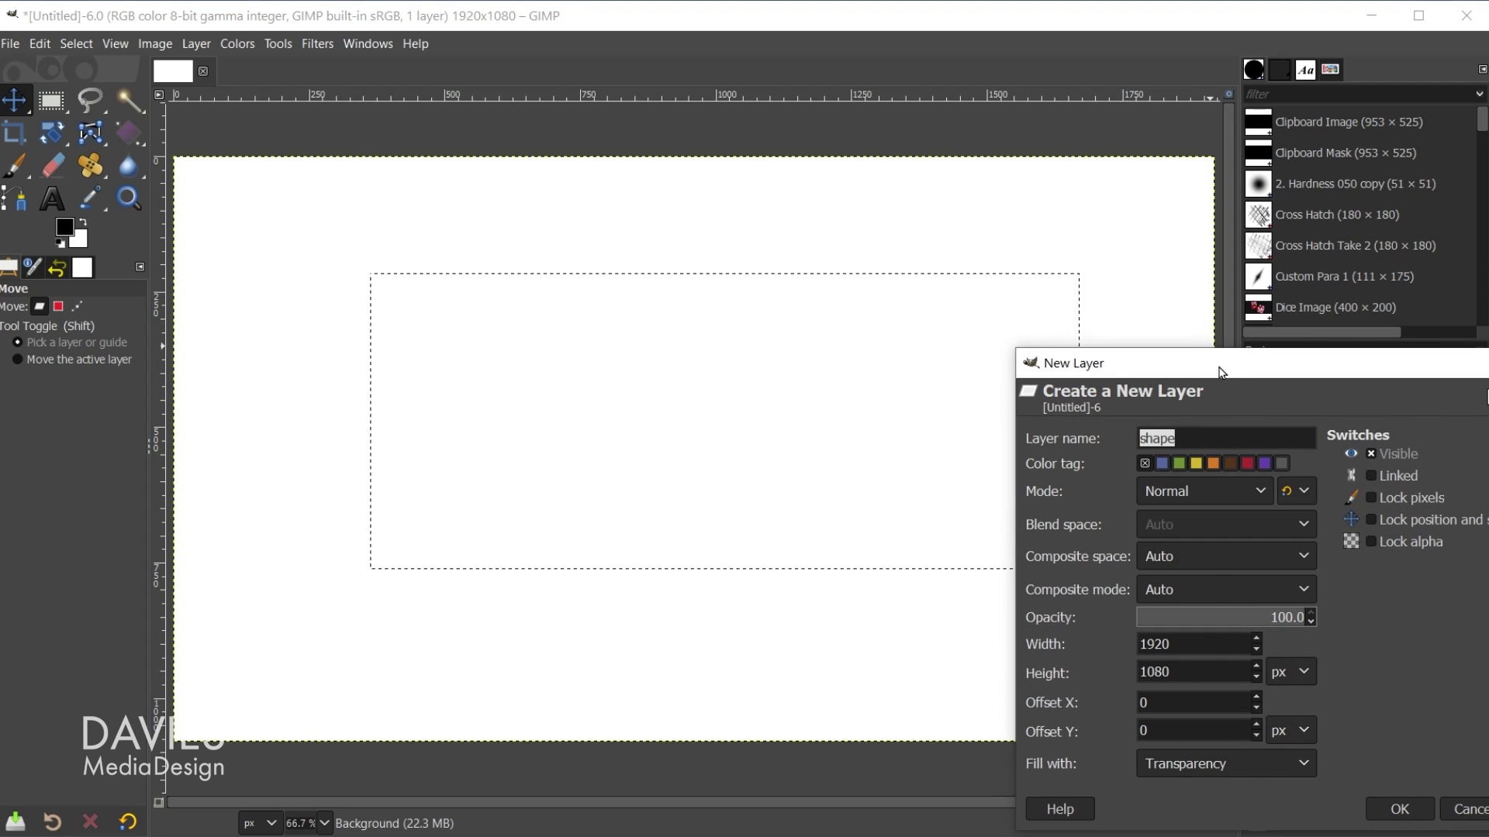
pyautogui.moveTo(1220, 372); pyautogui.dragTo(1084, 188)
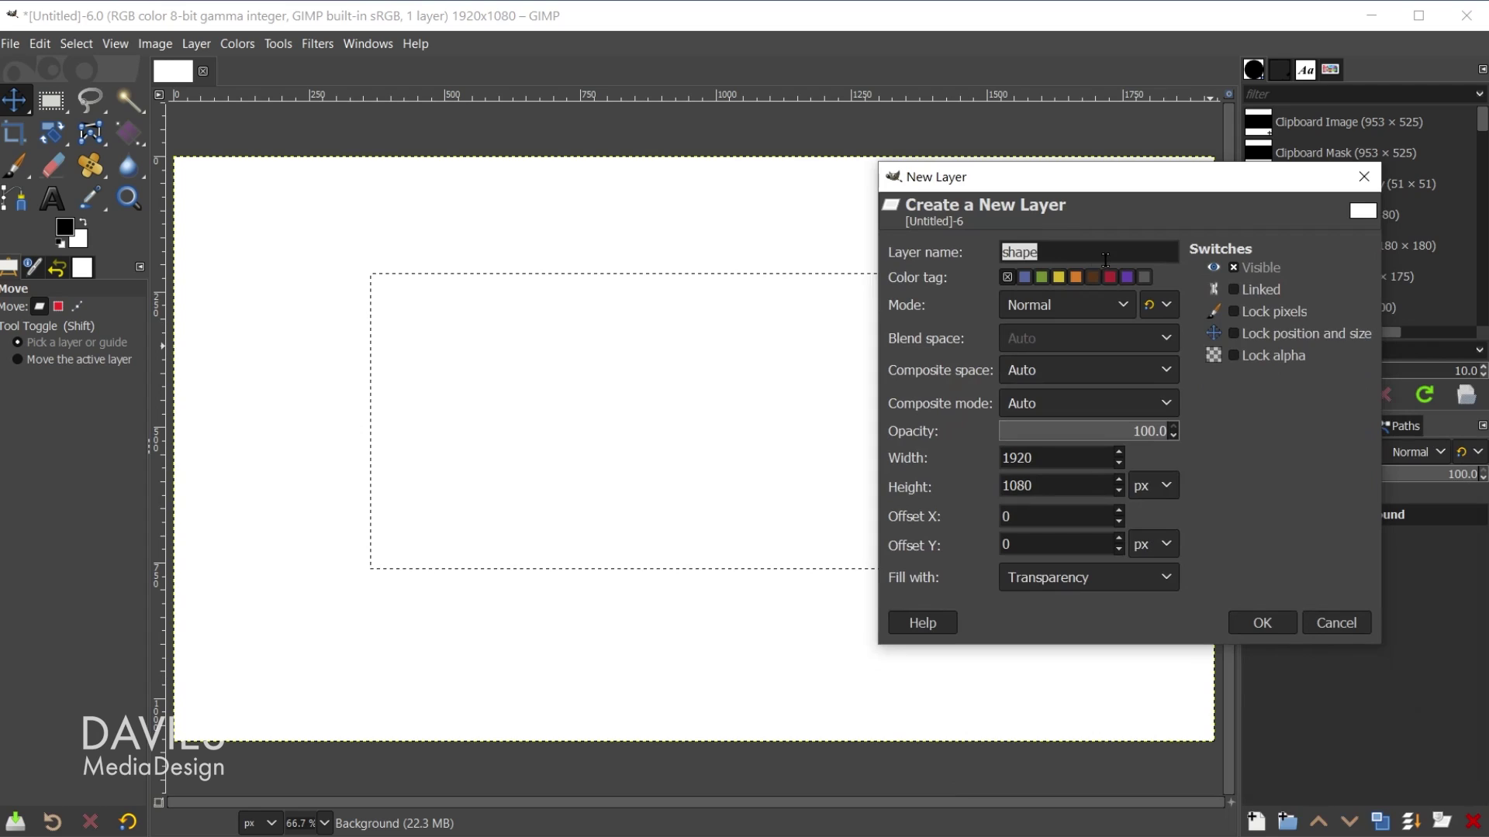
pyautogui.write('Rectangle')
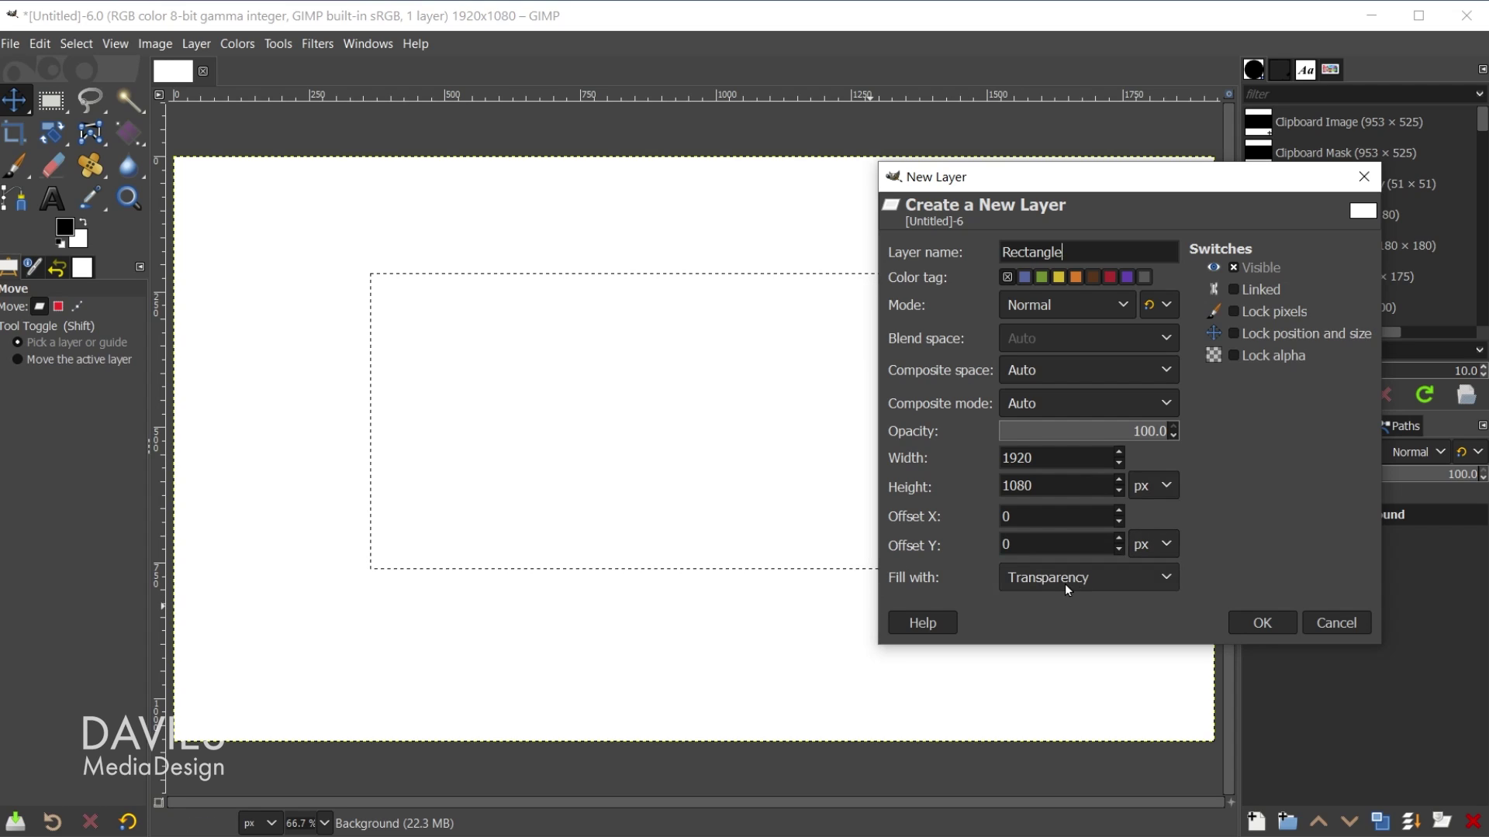
pyautogui.click(1264, 621)
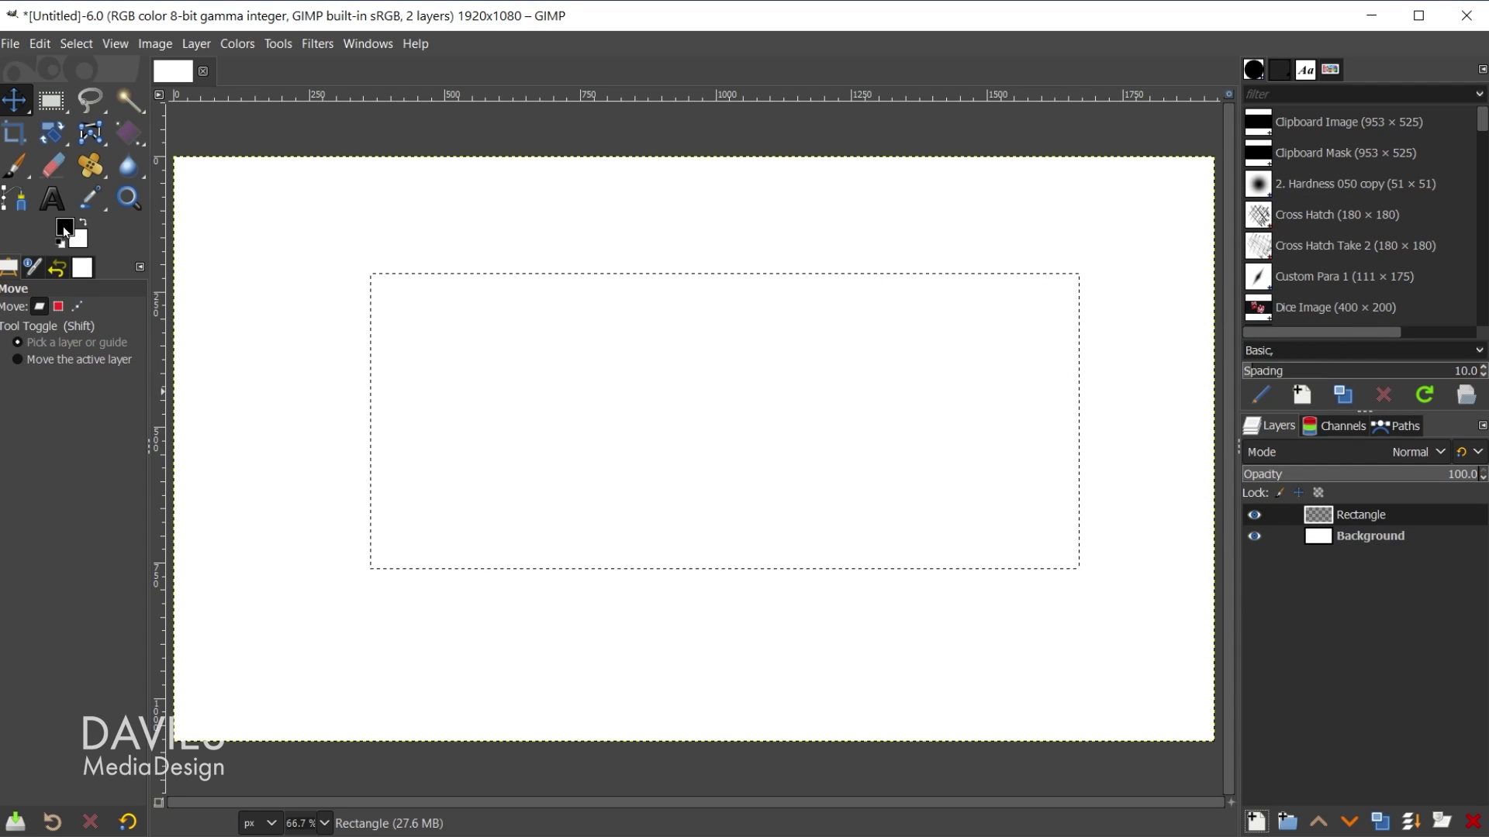
# Step: Fill the rectangular selection on the Rectangle layer with the black foreground color and clear the selection
pyautogui.moveTo(65, 228); pyautogui.dragTo(482, 360)
pyautogui.moveTo(631, 385); pyautogui.dragTo(631, 379)
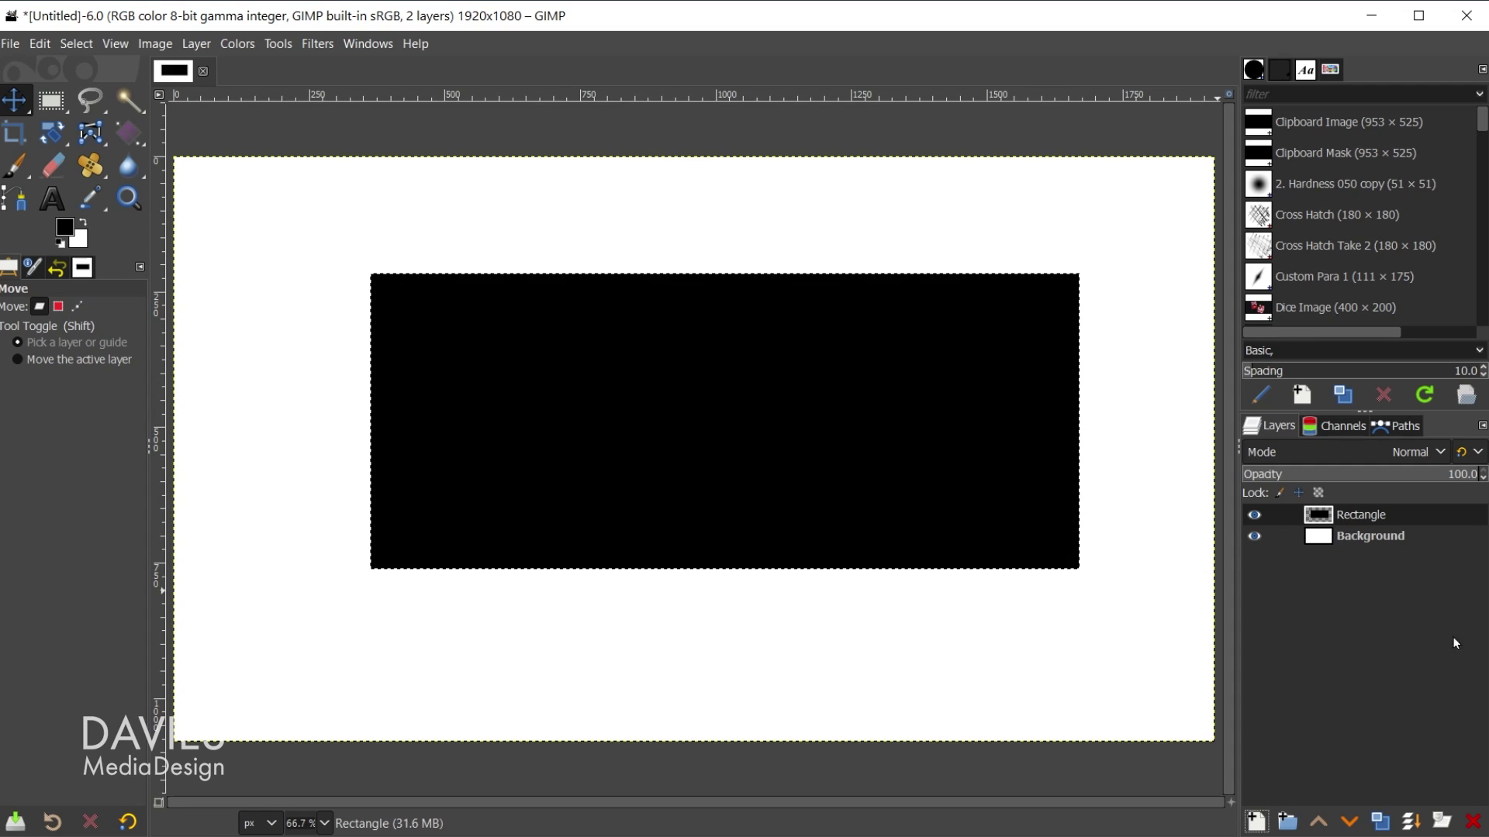
pyautogui.click(1252, 518)
pyautogui.click(1254, 517)
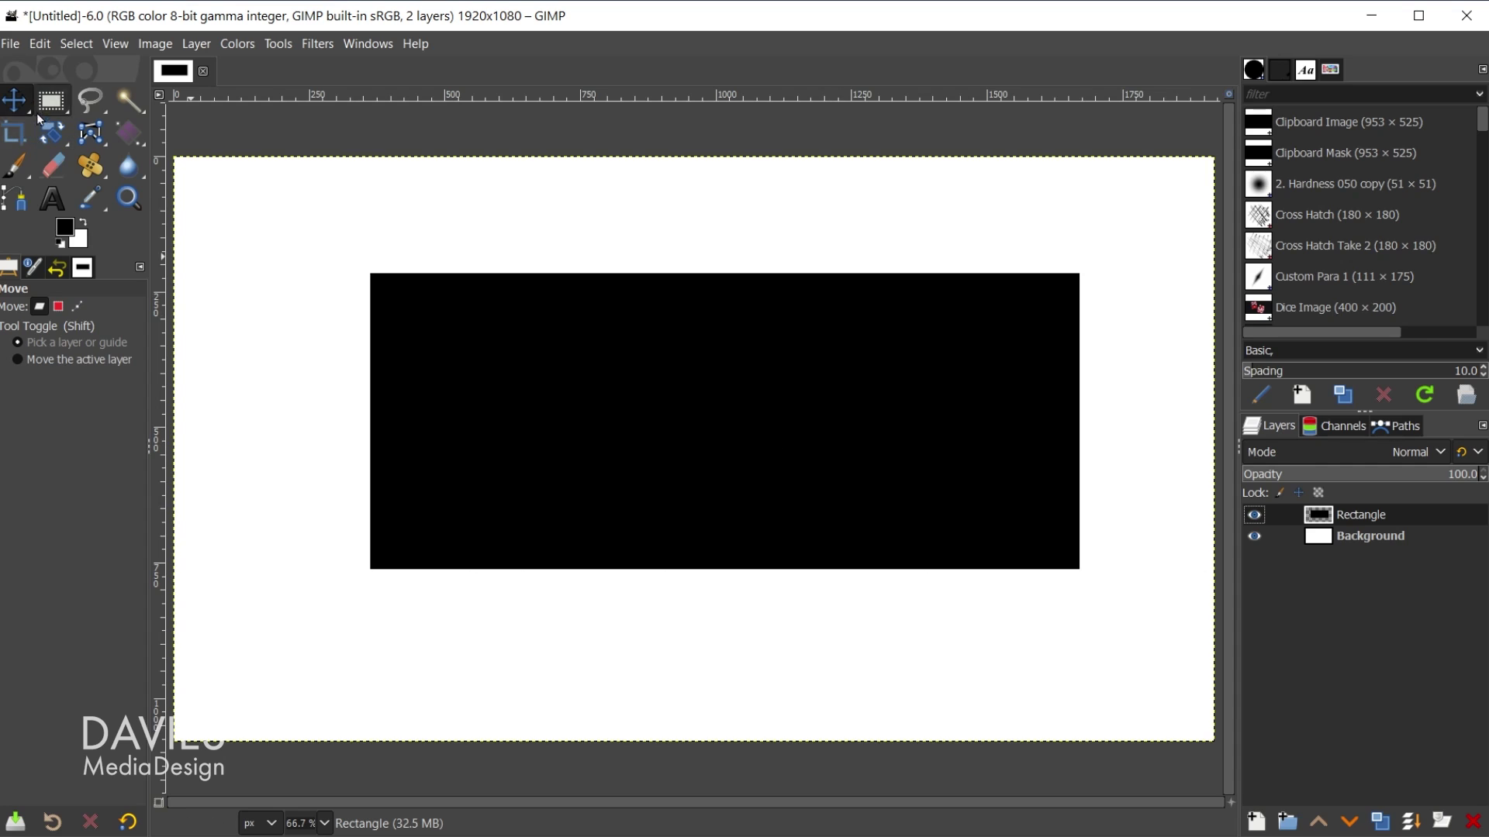
# Step: Try moving the black rectangle around the canvas with its full-size layer, and undo the moves
pyautogui.moveTo(720, 409); pyautogui.dragTo(772, 383)
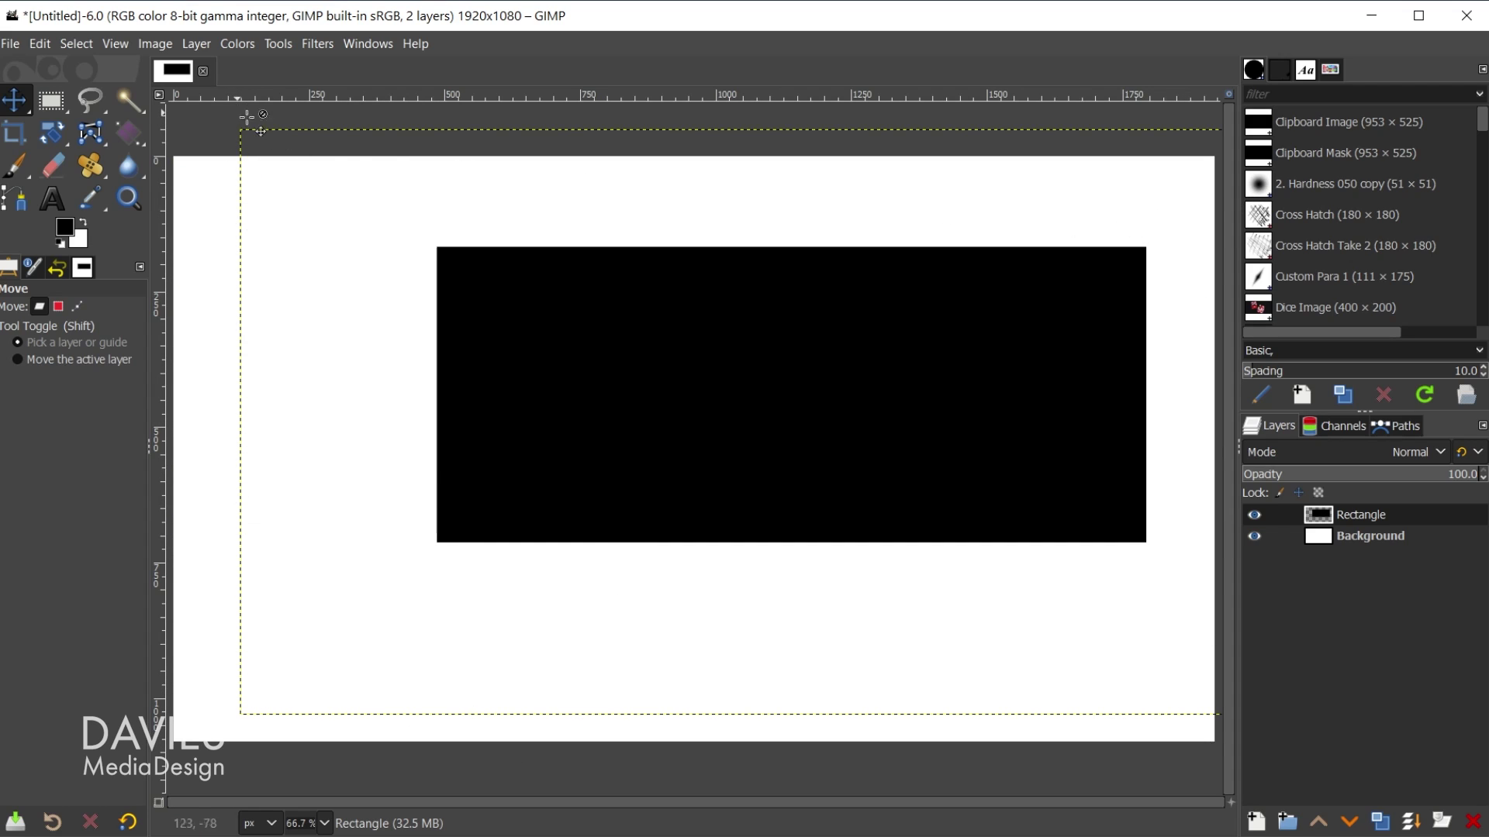
pyautogui.moveTo(930, 425); pyautogui.dragTo(891, 415)
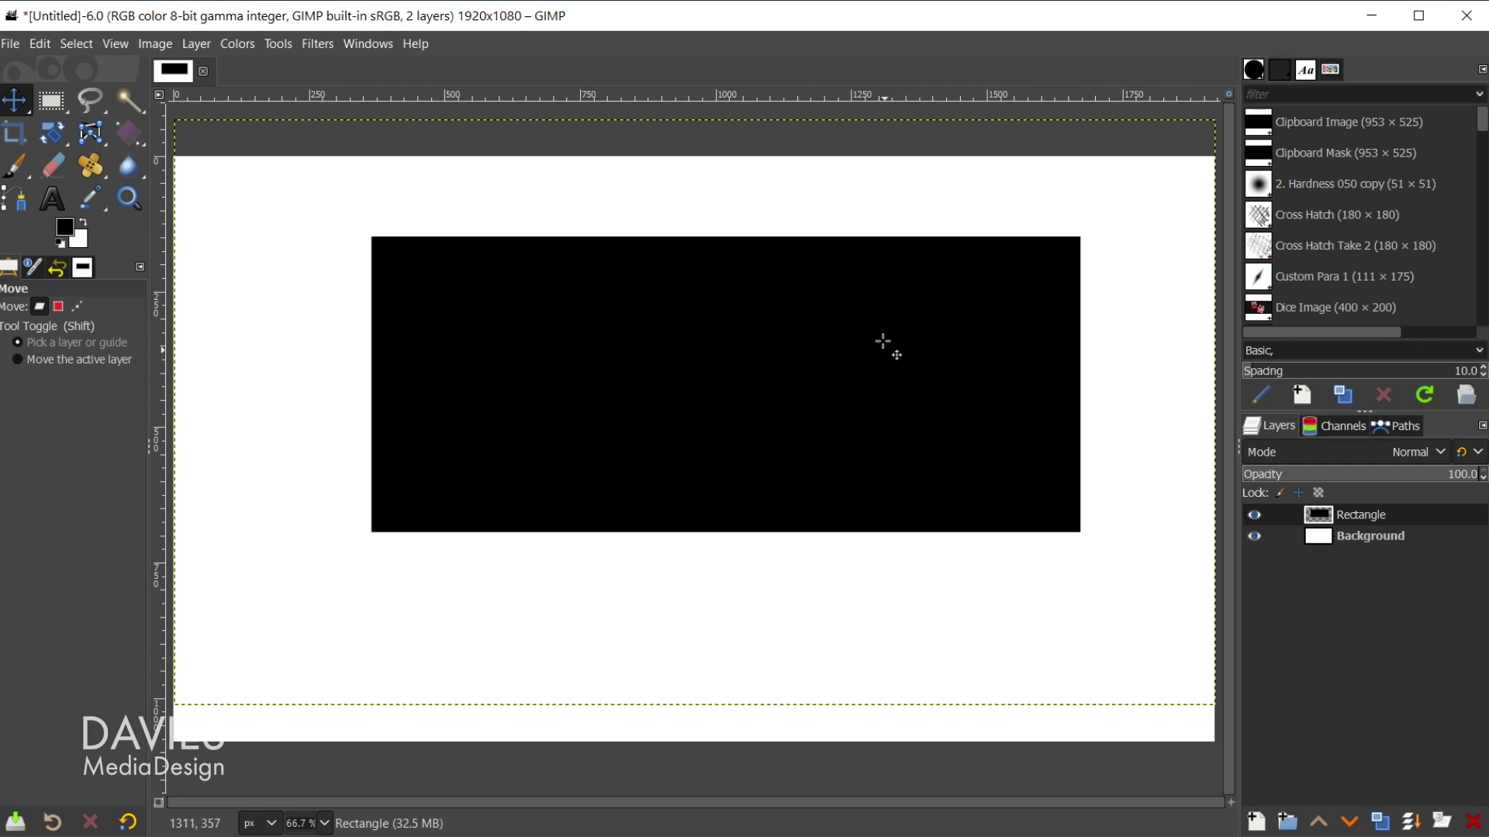
pyautogui.press('ctrl')
pyautogui.moveTo(859, 307); pyautogui.dragTo(904, 341)
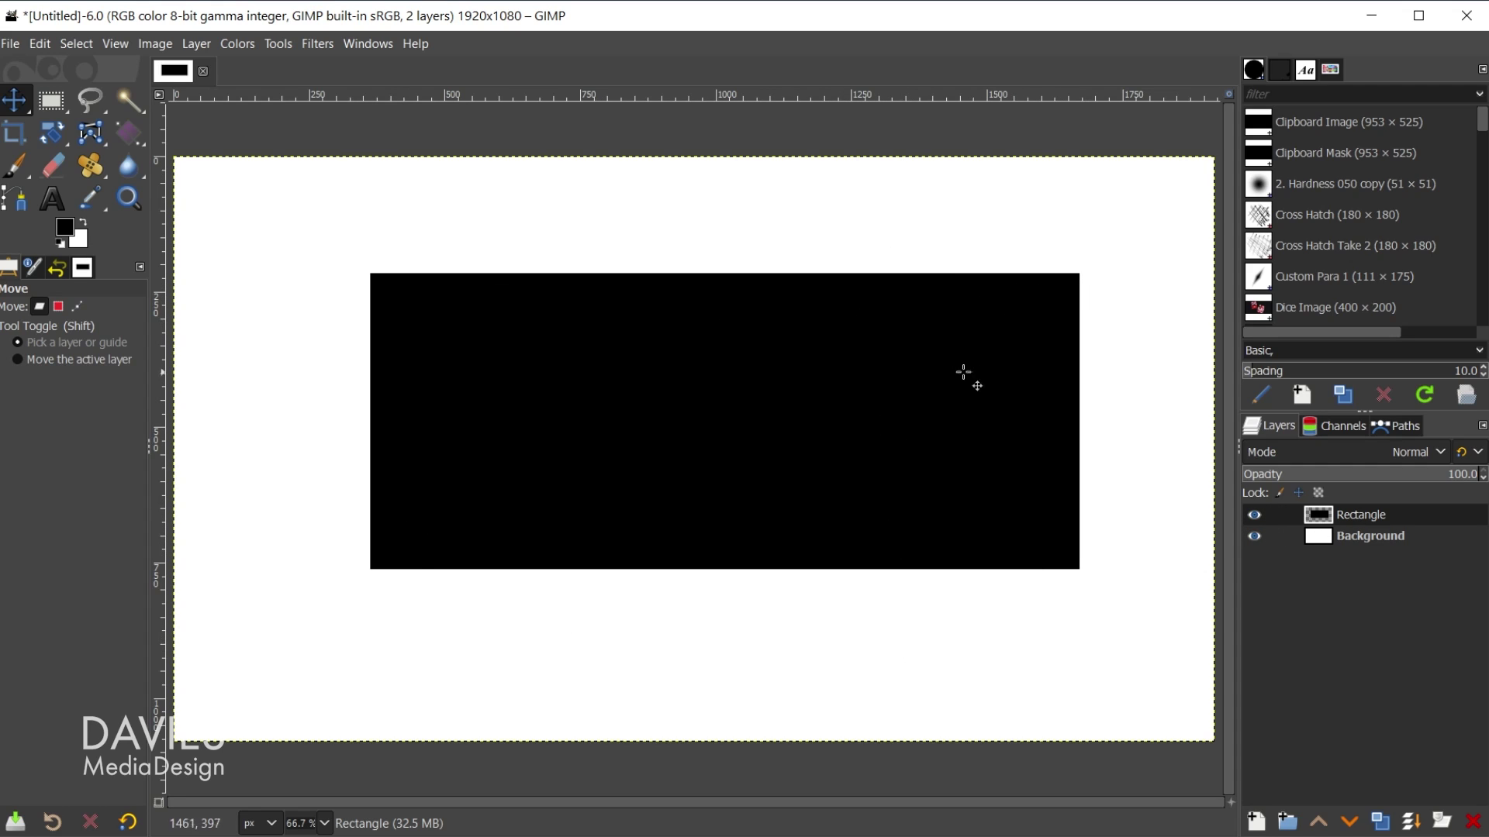
# Step: Crop the Rectangle layer to its content and move the black rectangle toward the canvas's lower-right area
pyautogui.click(195, 45)
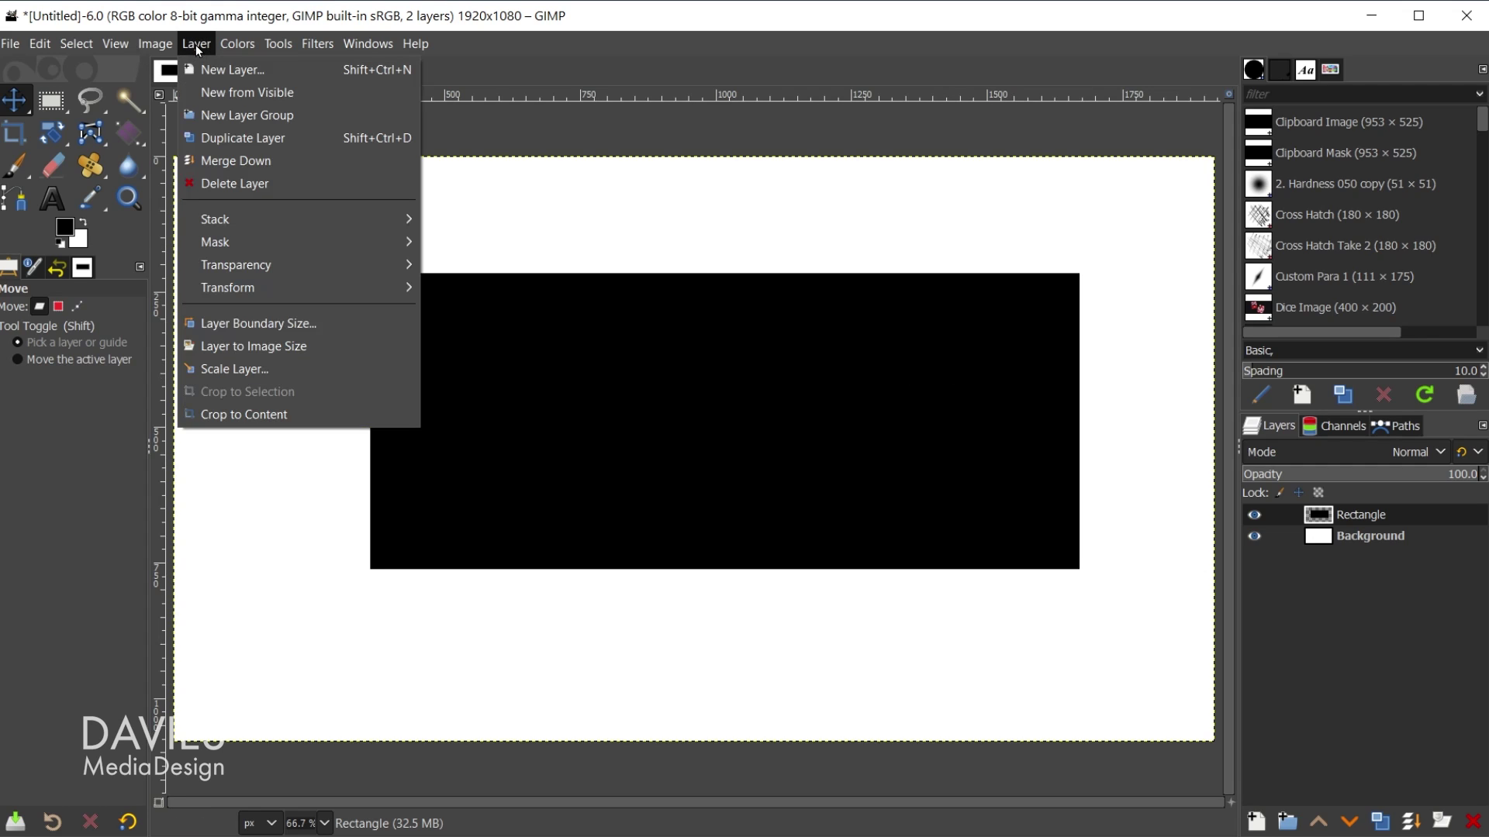
pyautogui.click(318, 413)
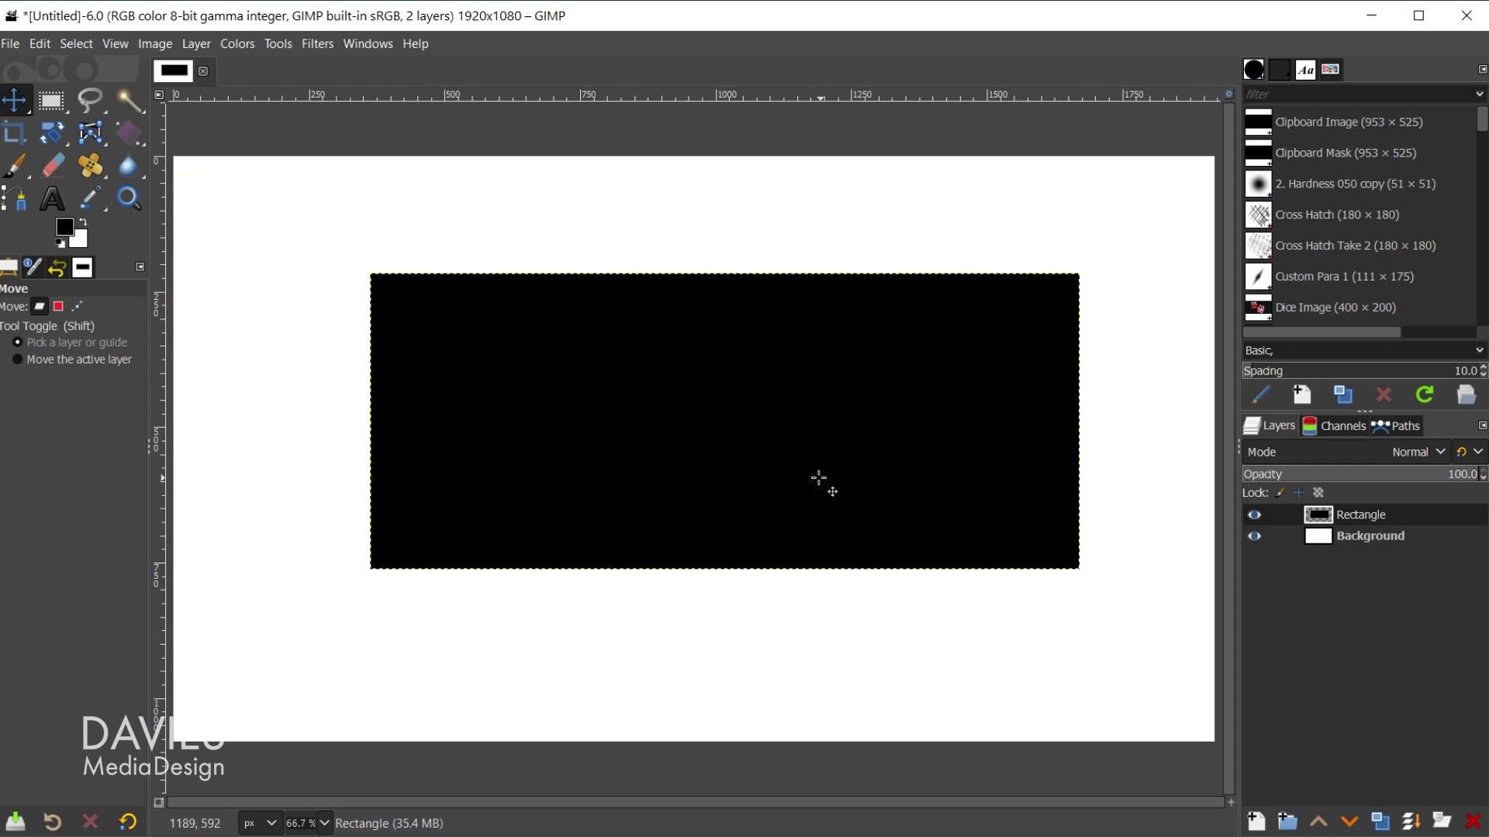
pyautogui.moveTo(880, 396); pyautogui.dragTo(998, 498)
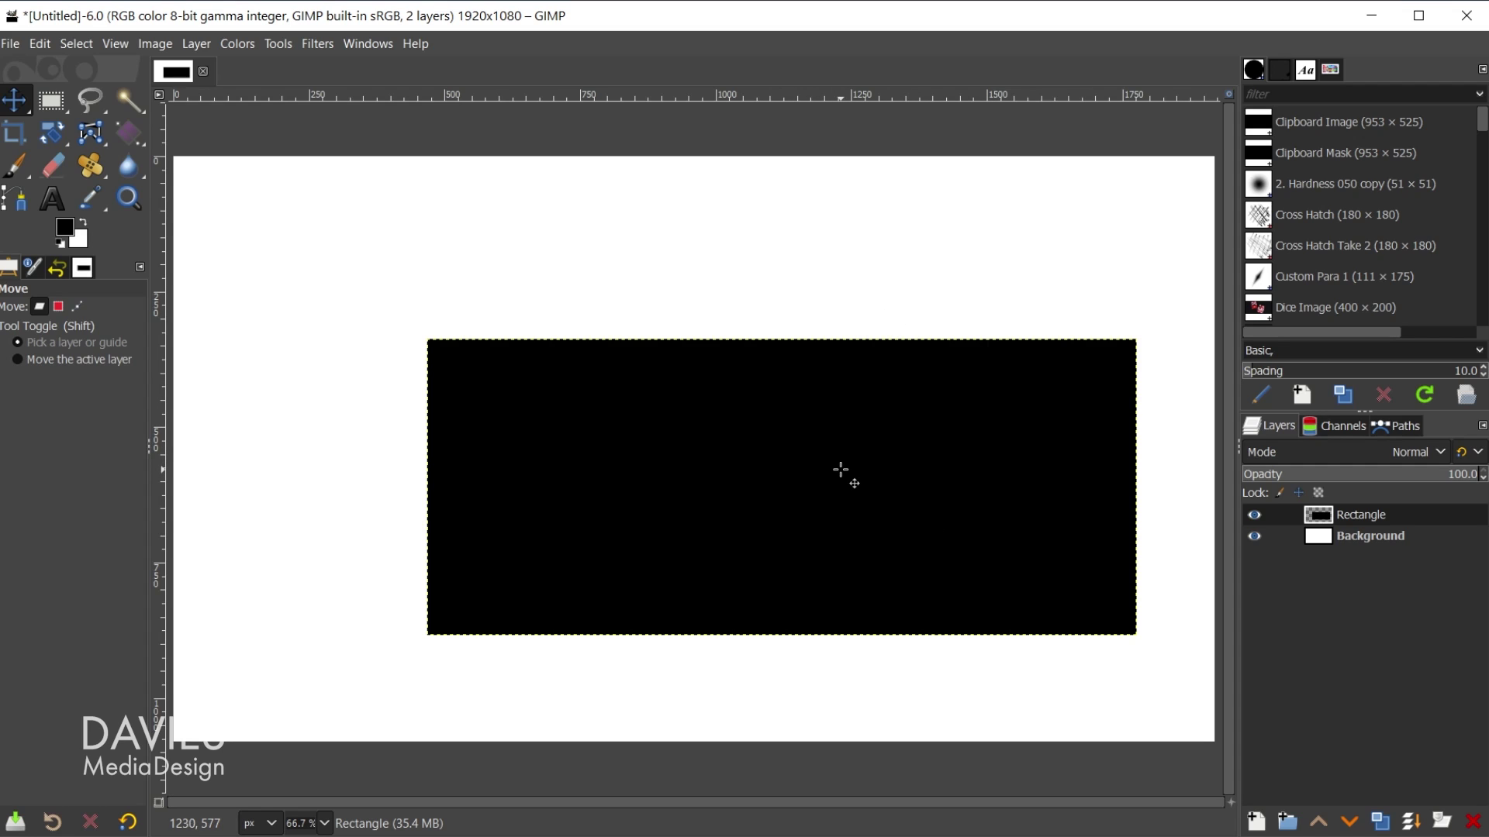
# Step: Add a new 1920 × 1080 px transparent layer named Square above the Rectangle layer
pyautogui.click(1256, 822)
pyautogui.write('Square')
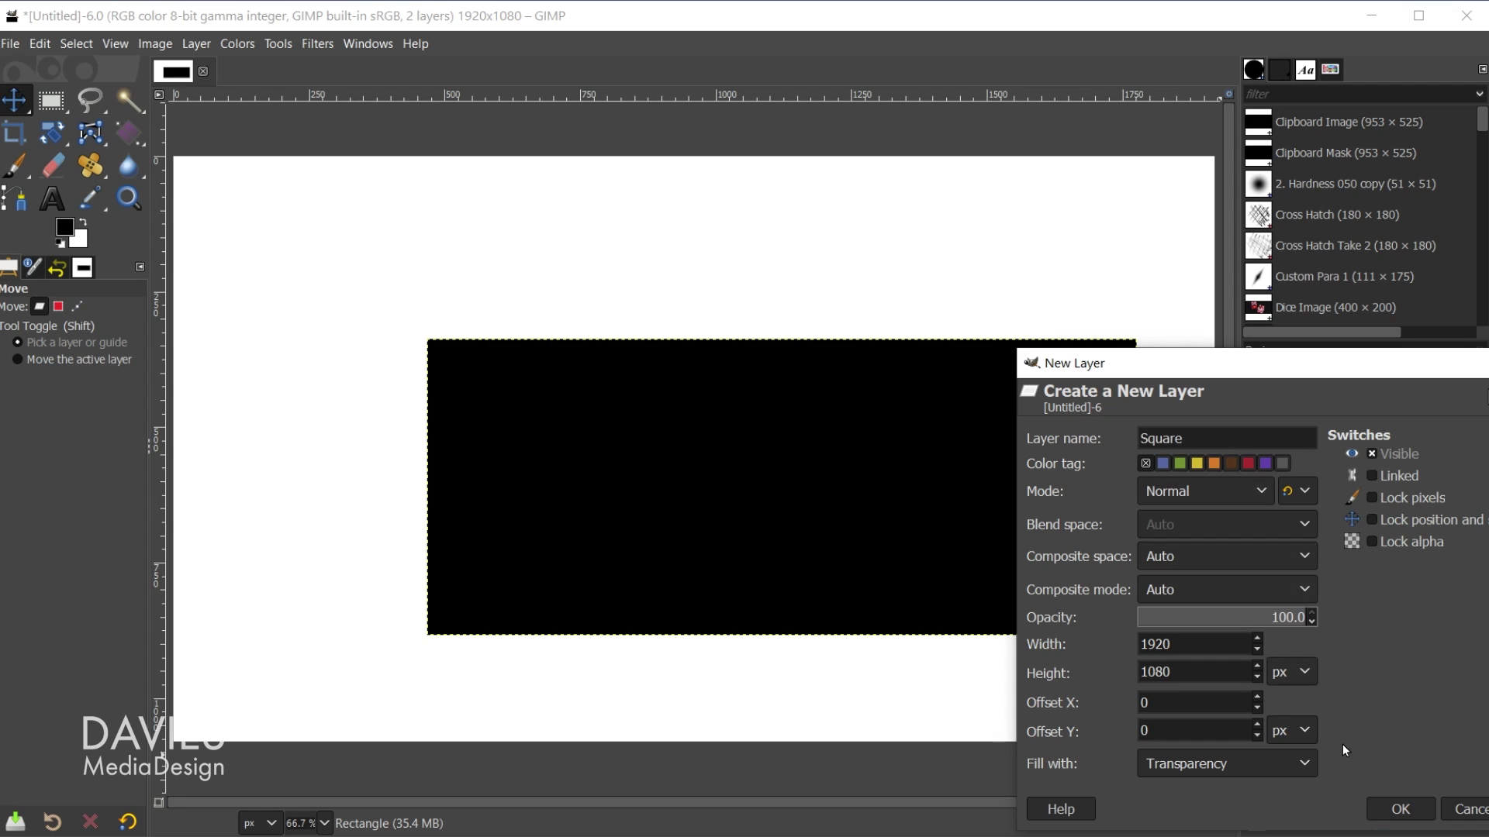
pyautogui.click(1417, 810)
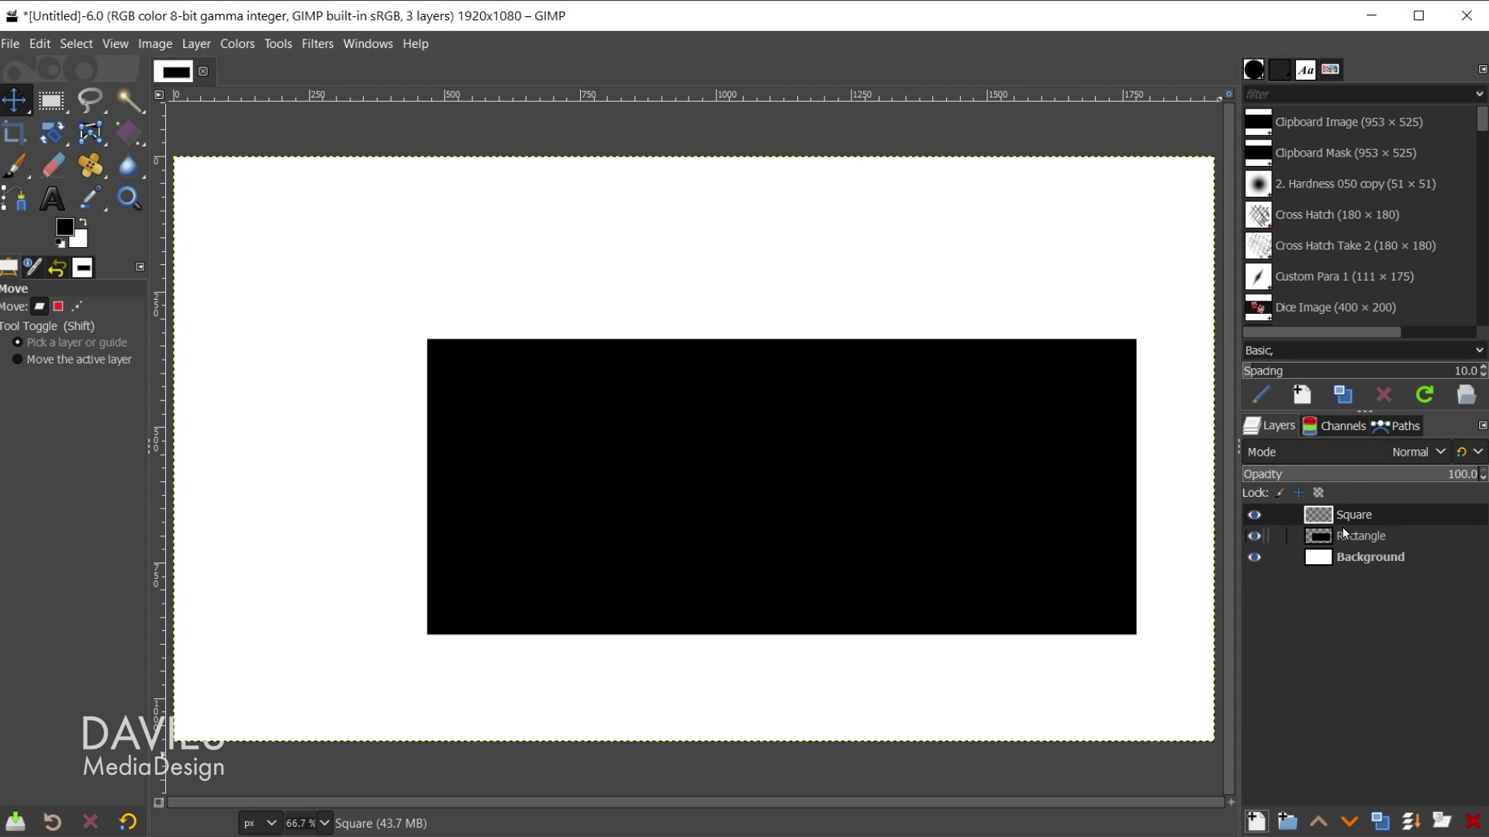
# Step: Fix the Rectangle Select aspect ratio at 1:1 and draw a square selection about 638 px wide overlapping the black rectangle's upper-left corner
pyautogui.press('r')
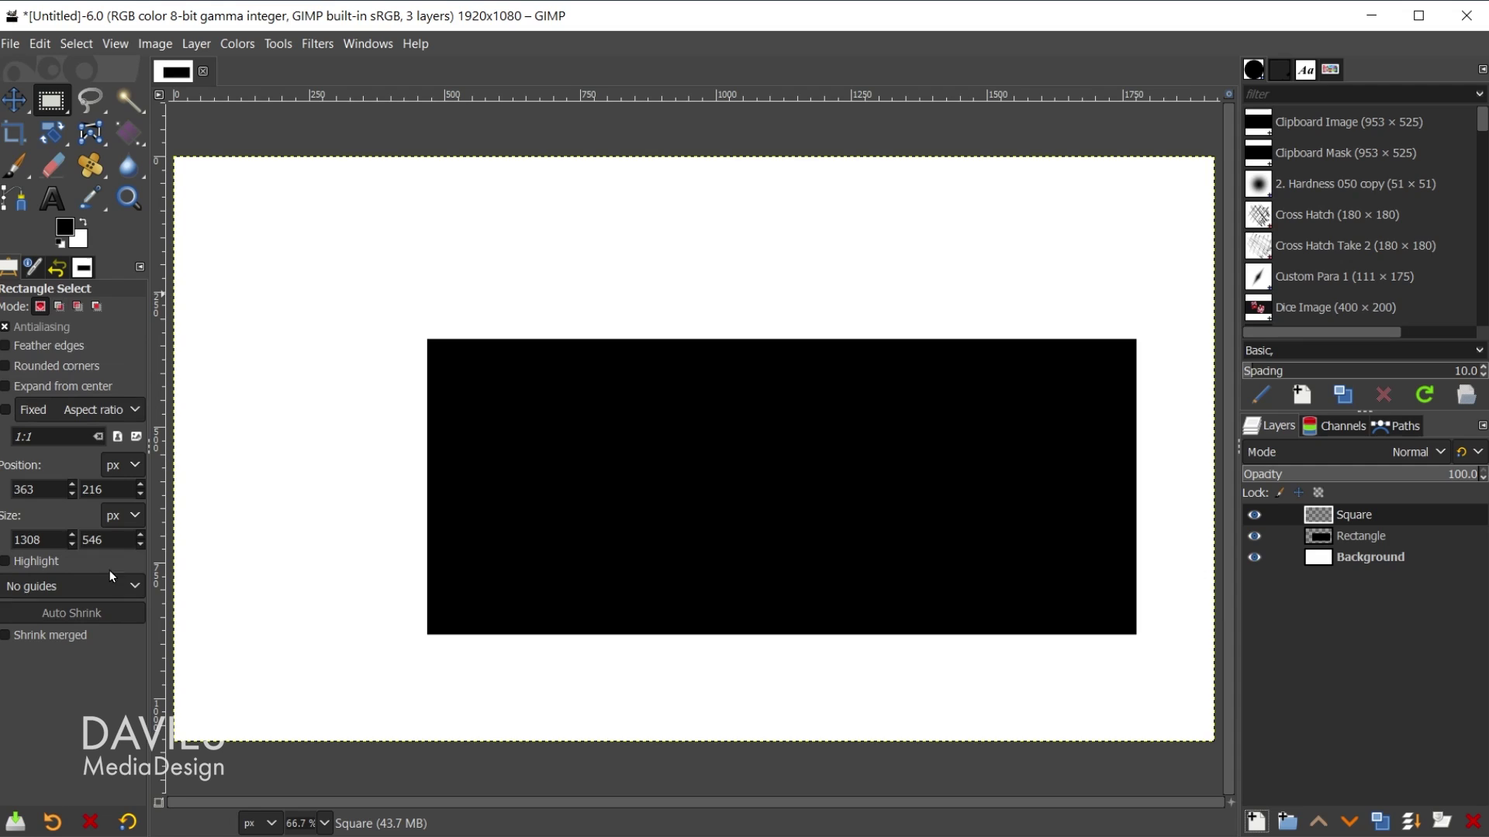
pyautogui.click(105, 409)
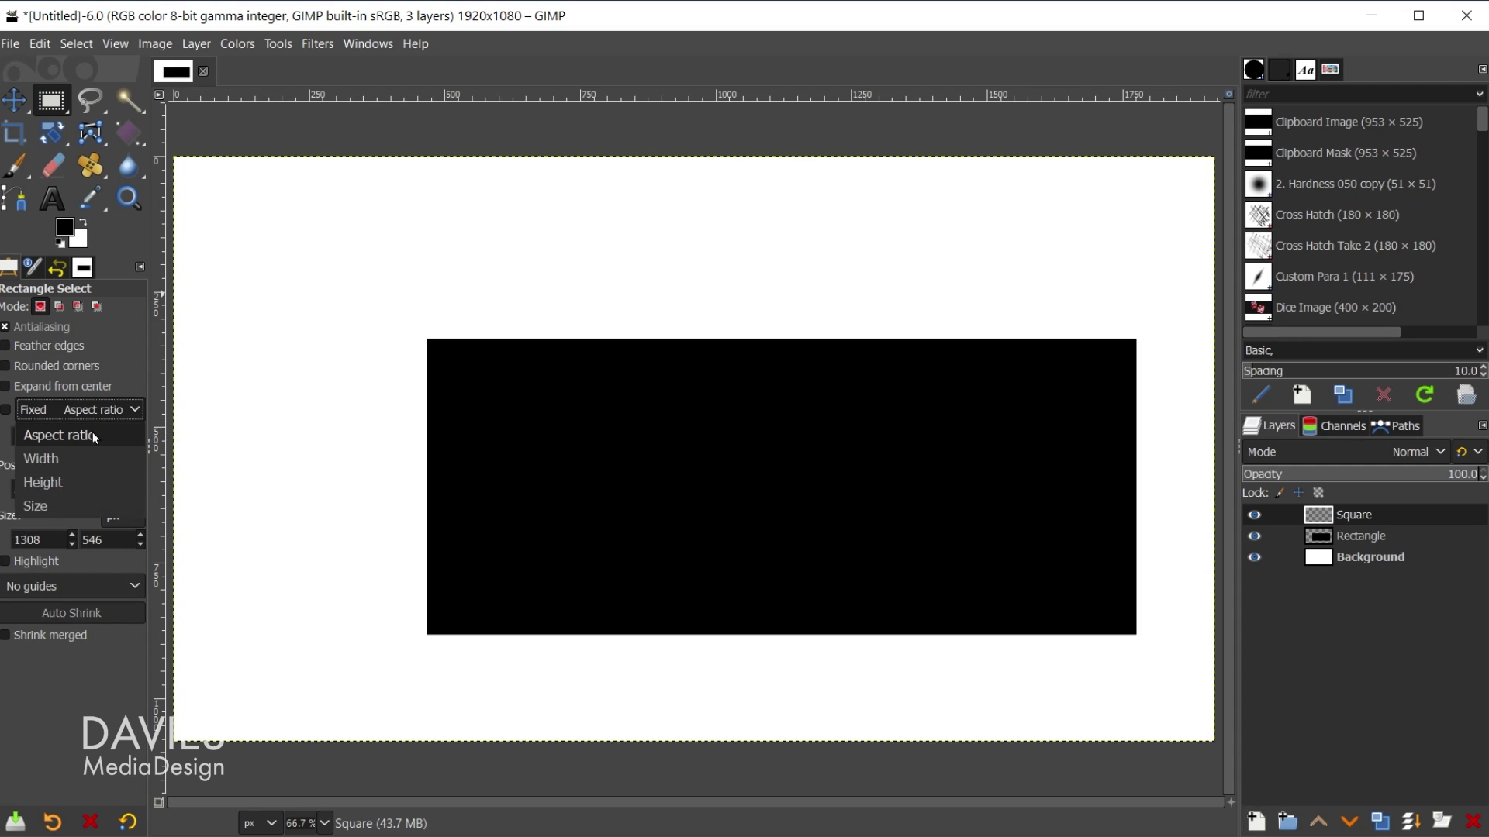
pyautogui.click(101, 434)
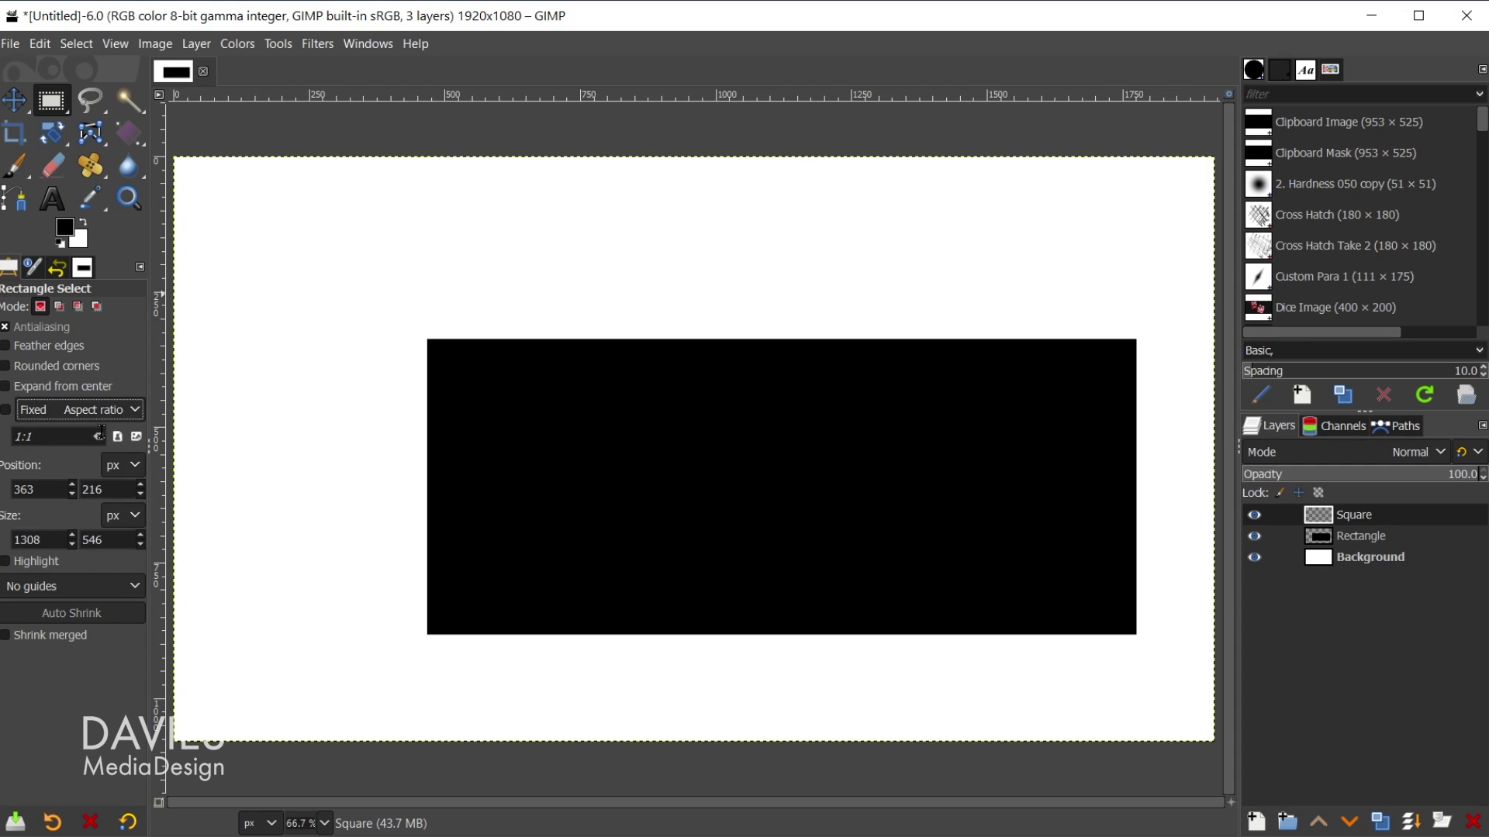
pyautogui.click(7, 411)
pyautogui.tripleClick(26, 438)
pyautogui.press('BackSpace')
pyautogui.write('1:1')
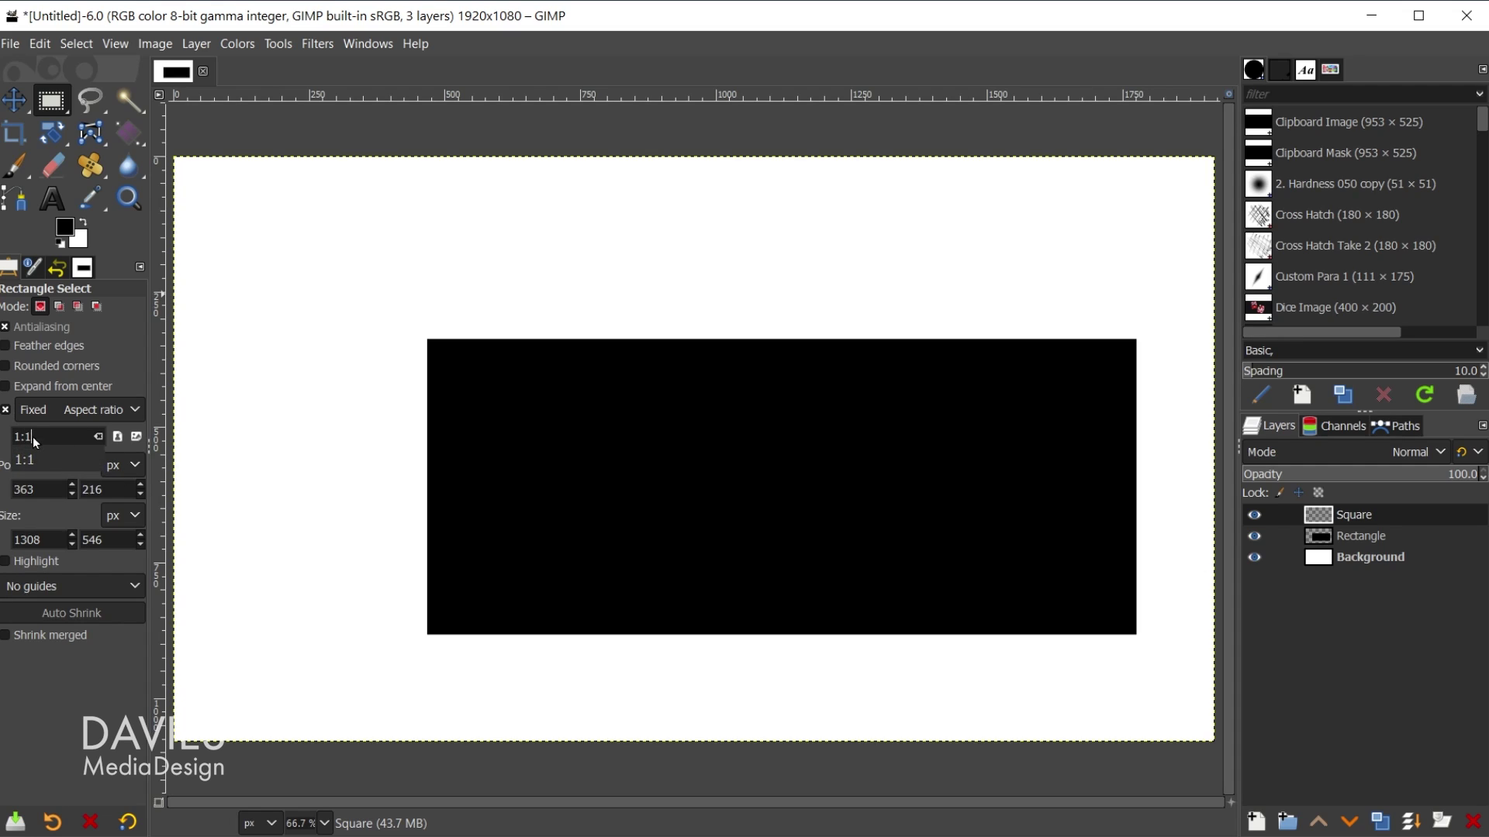
pyautogui.click(359, 272)
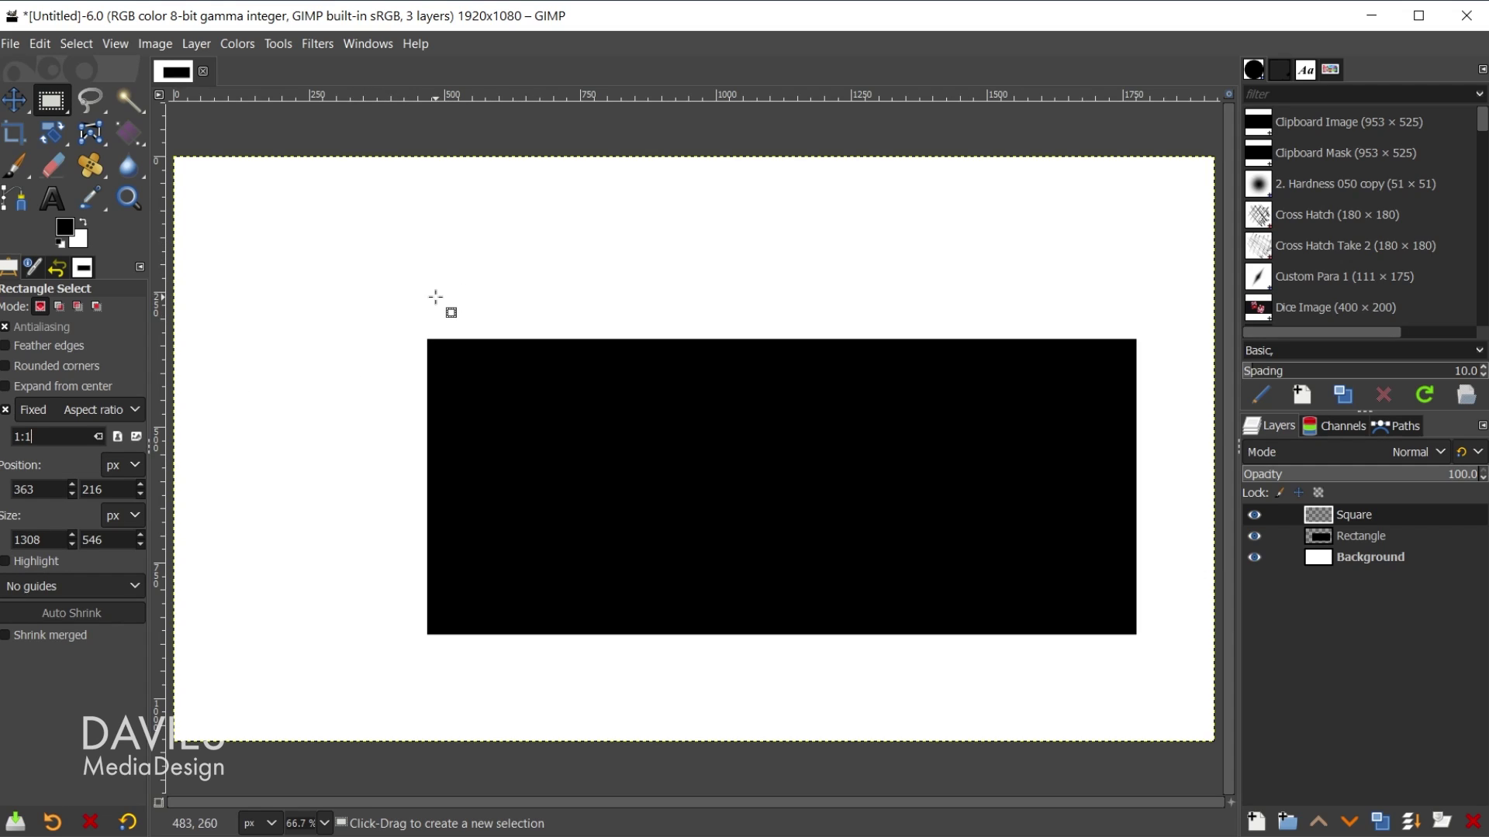
pyautogui.moveTo(334, 238); pyautogui.dragTo(680, 294)
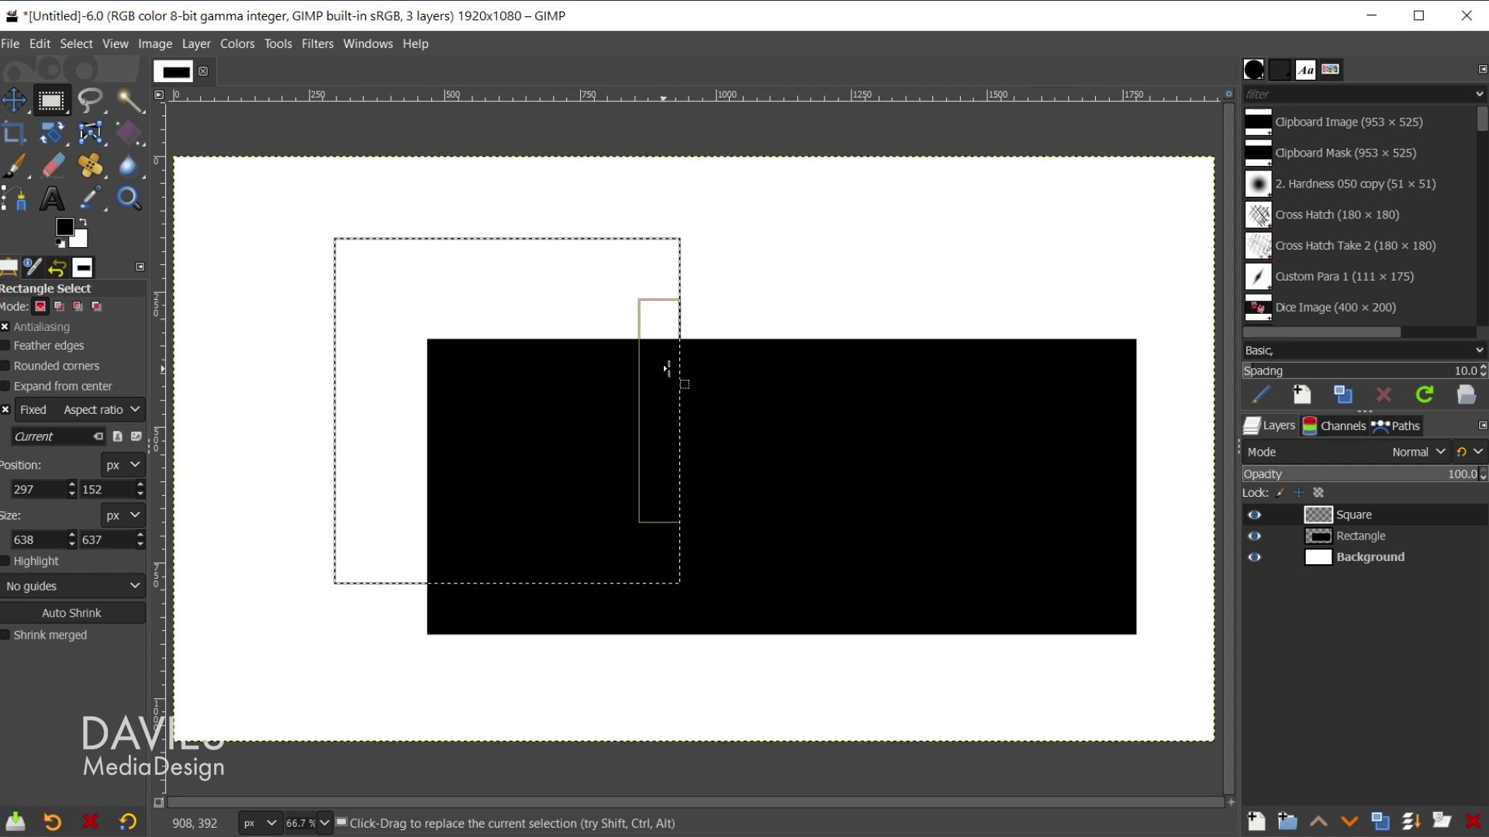
# Step: Resize the square selection by its edges to about 564 px wide, with its corner near X 313, Y 205 px
pyautogui.moveTo(656, 361); pyautogui.dragTo(627, 376)
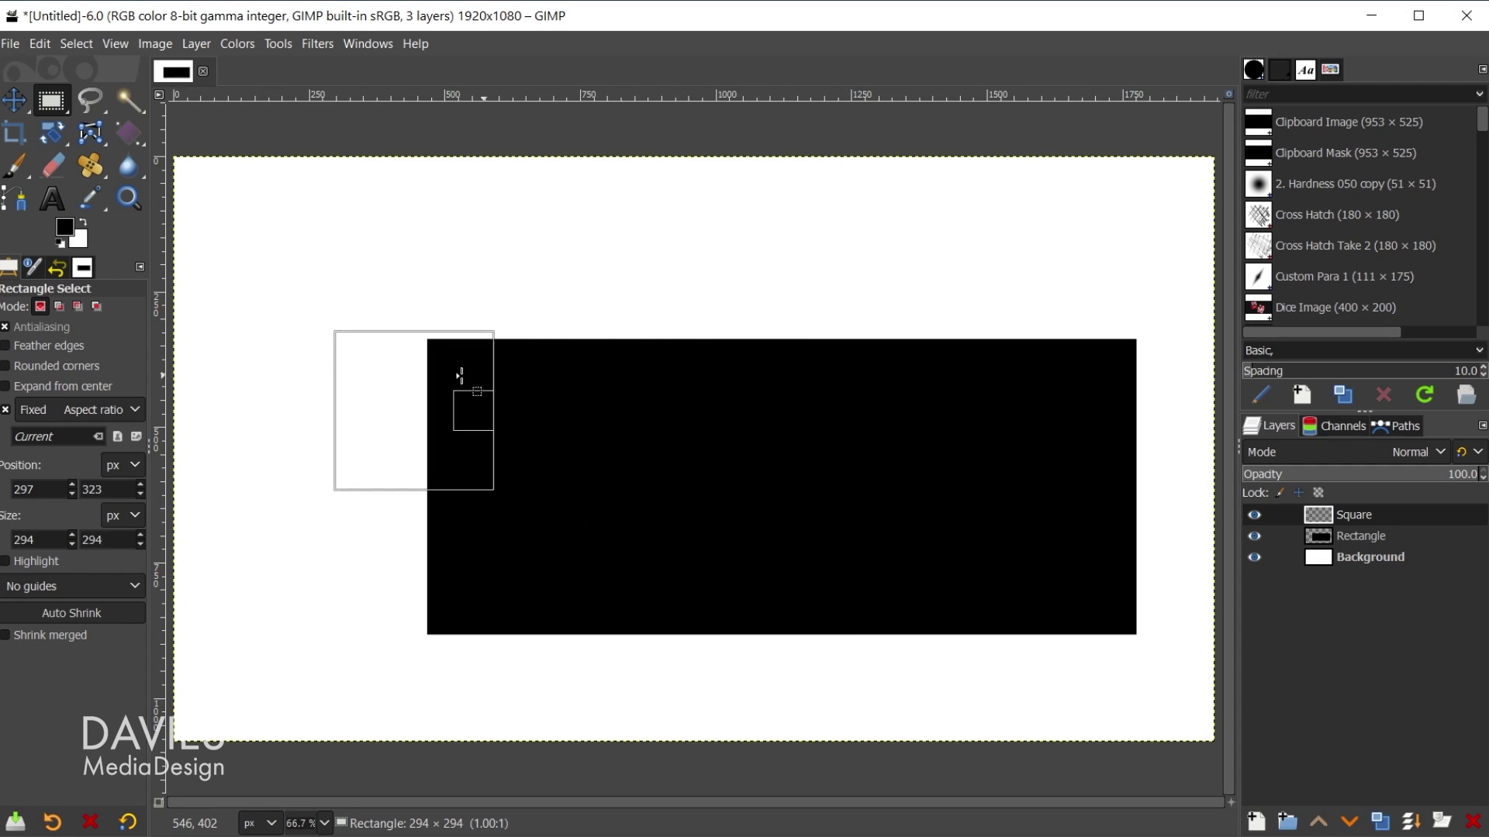
pyautogui.moveTo(460, 376); pyautogui.dragTo(667, 395)
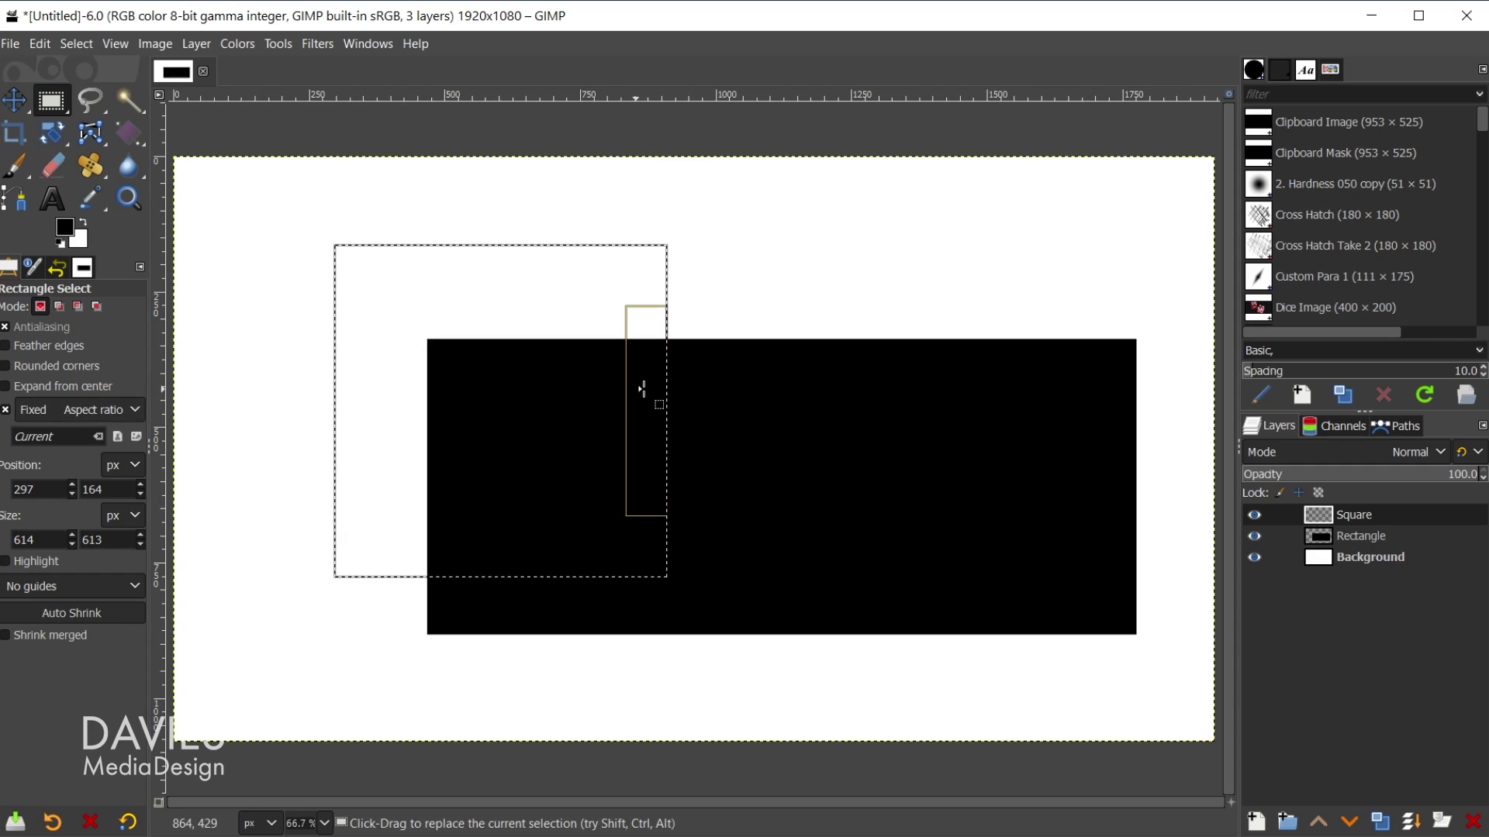
pyautogui.moveTo(645, 389)
pyautogui.mouseDown()
pyautogui.moveTo(940, 397)
pyautogui.moveTo(598, 426)
pyautogui.moveTo(406, 411)
pyautogui.moveTo(974, 392)
pyautogui.moveTo(637, 402)
pyautogui.mouseUp()
pyautogui.moveTo(532, 256)
pyautogui.mouseDown()
pyautogui.moveTo(519, 135)
pyautogui.moveTo(572, 455)
pyautogui.moveTo(535, 284)
pyautogui.mouseUp()
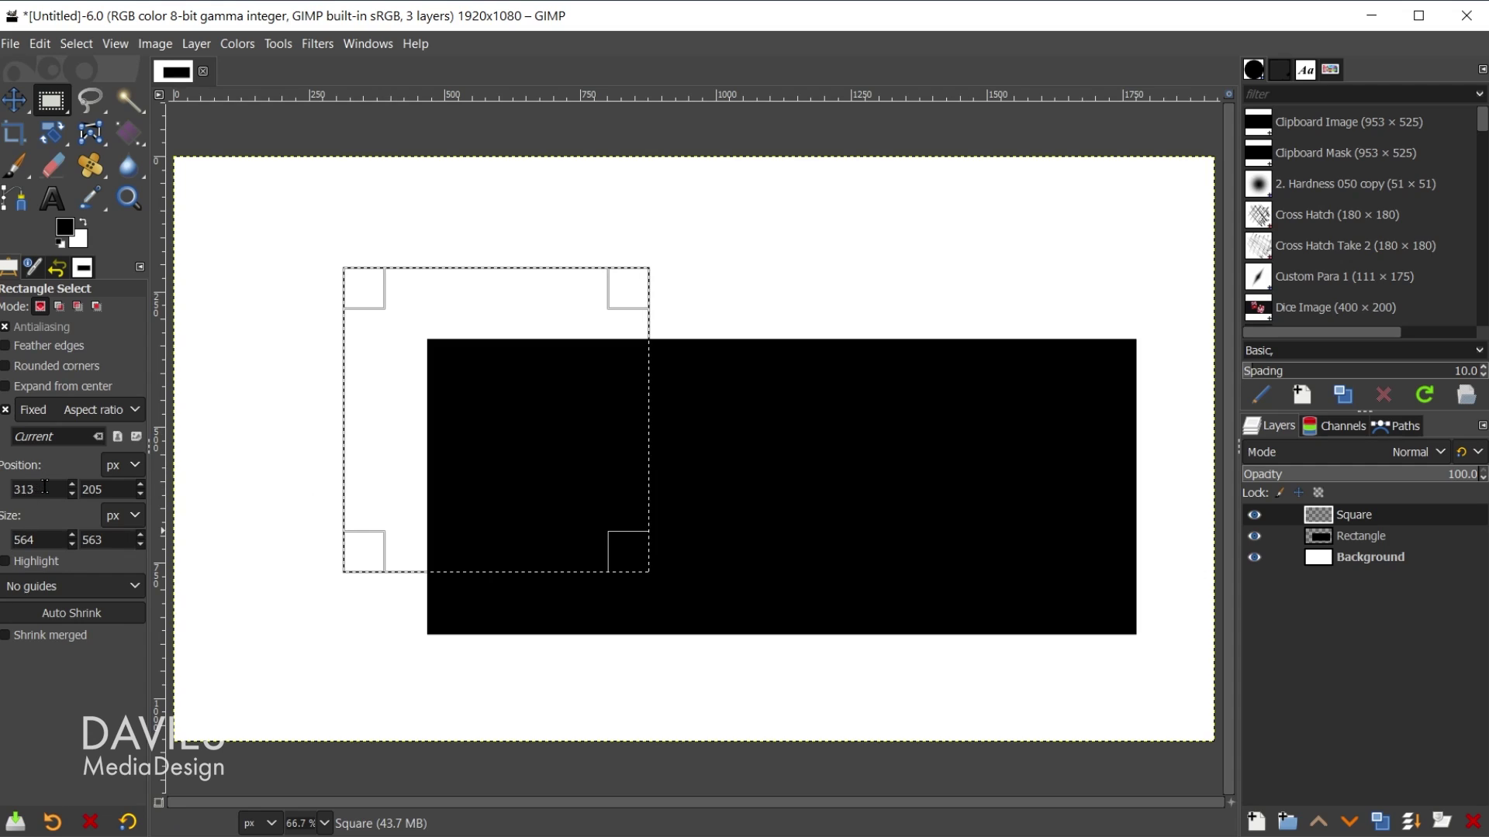
# Step: Set the square selection's X position to 0 px and its width to 563 px
pyautogui.doubleClick(44, 486)
pyautogui.write('0')
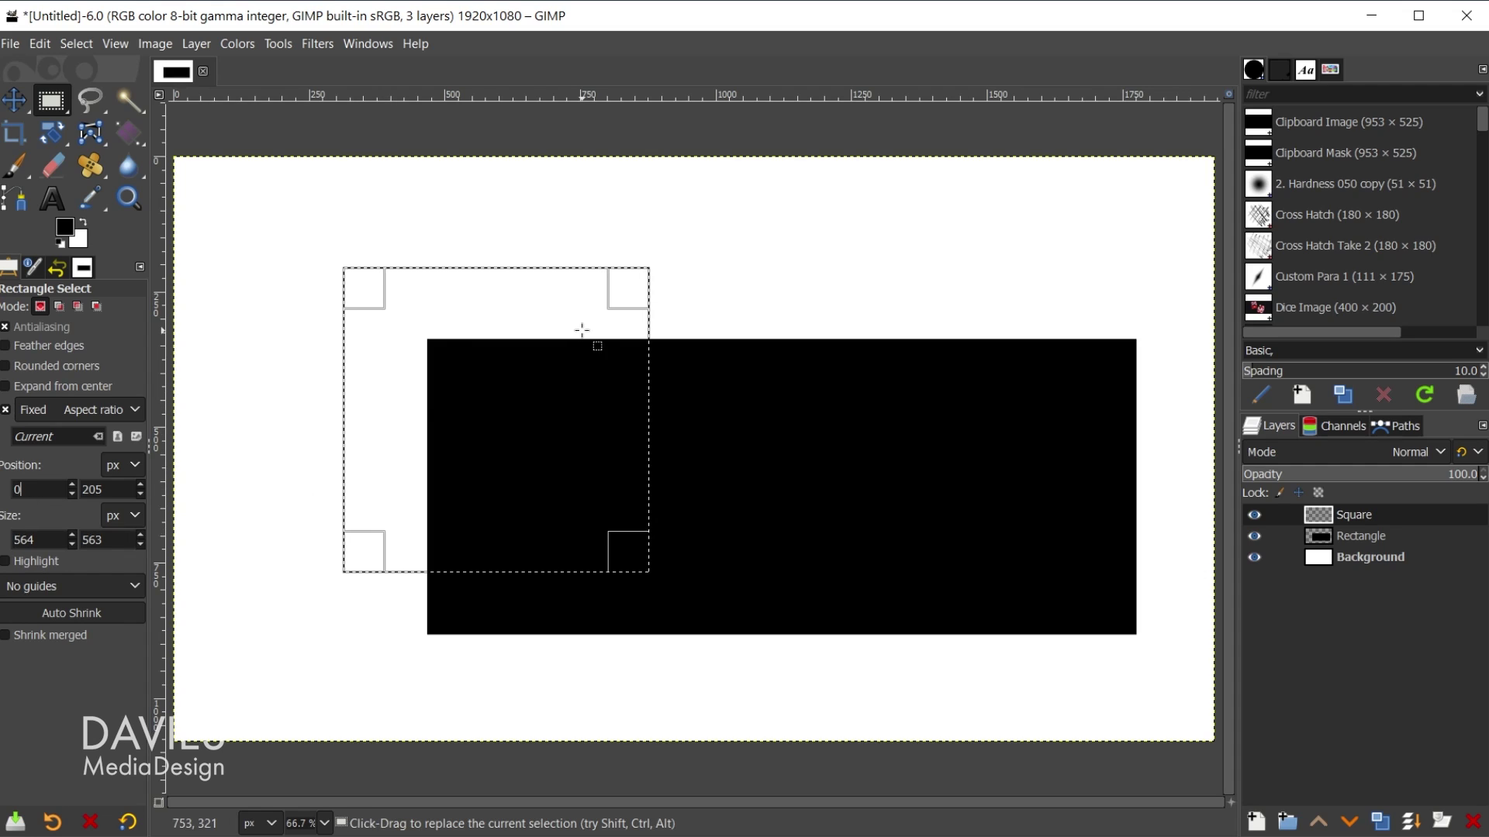
pyautogui.press('Return')
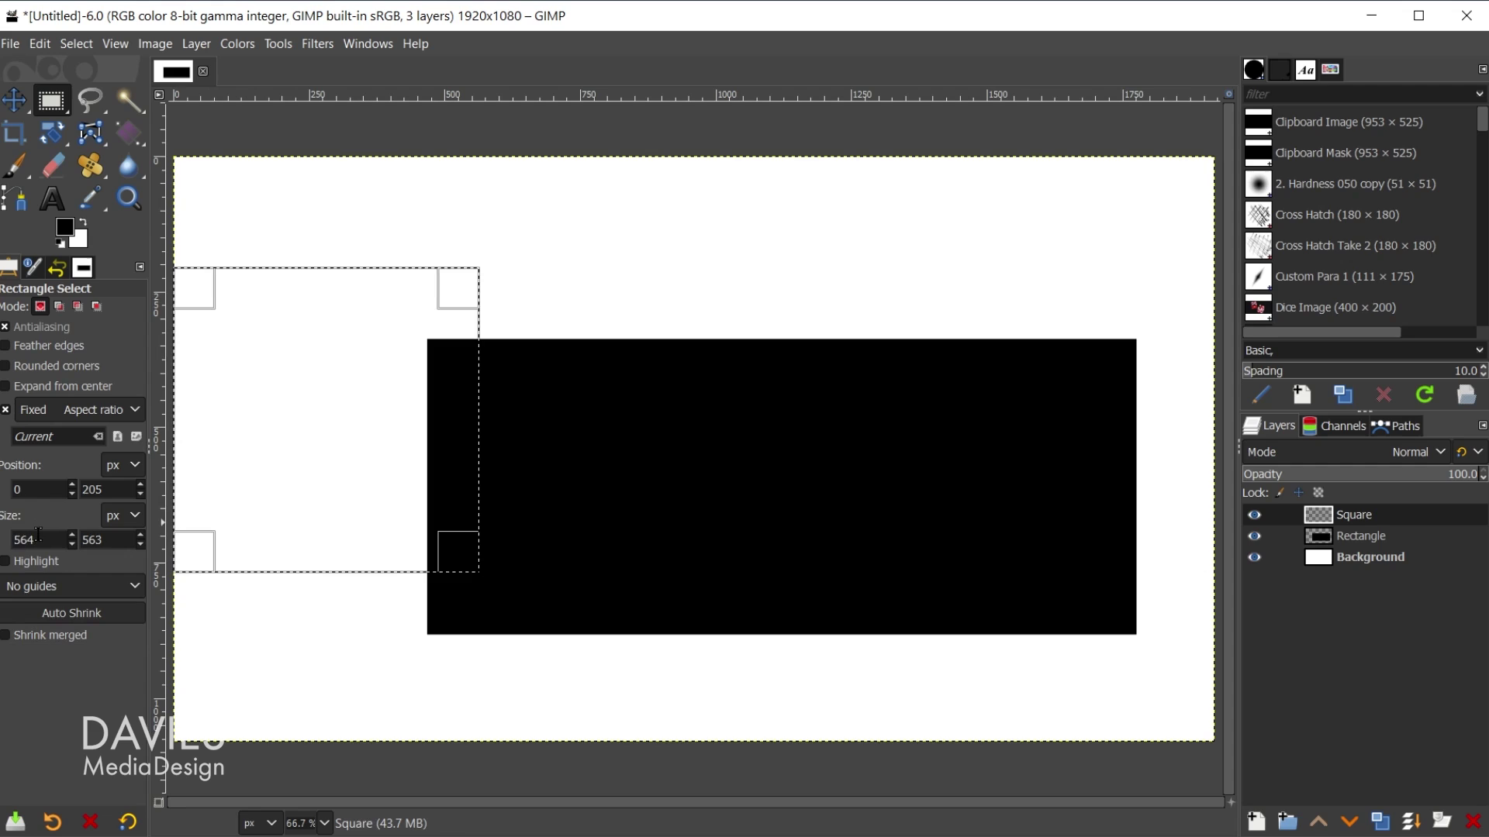
pyautogui.doubleClick(66, 539)
pyautogui.write('563')
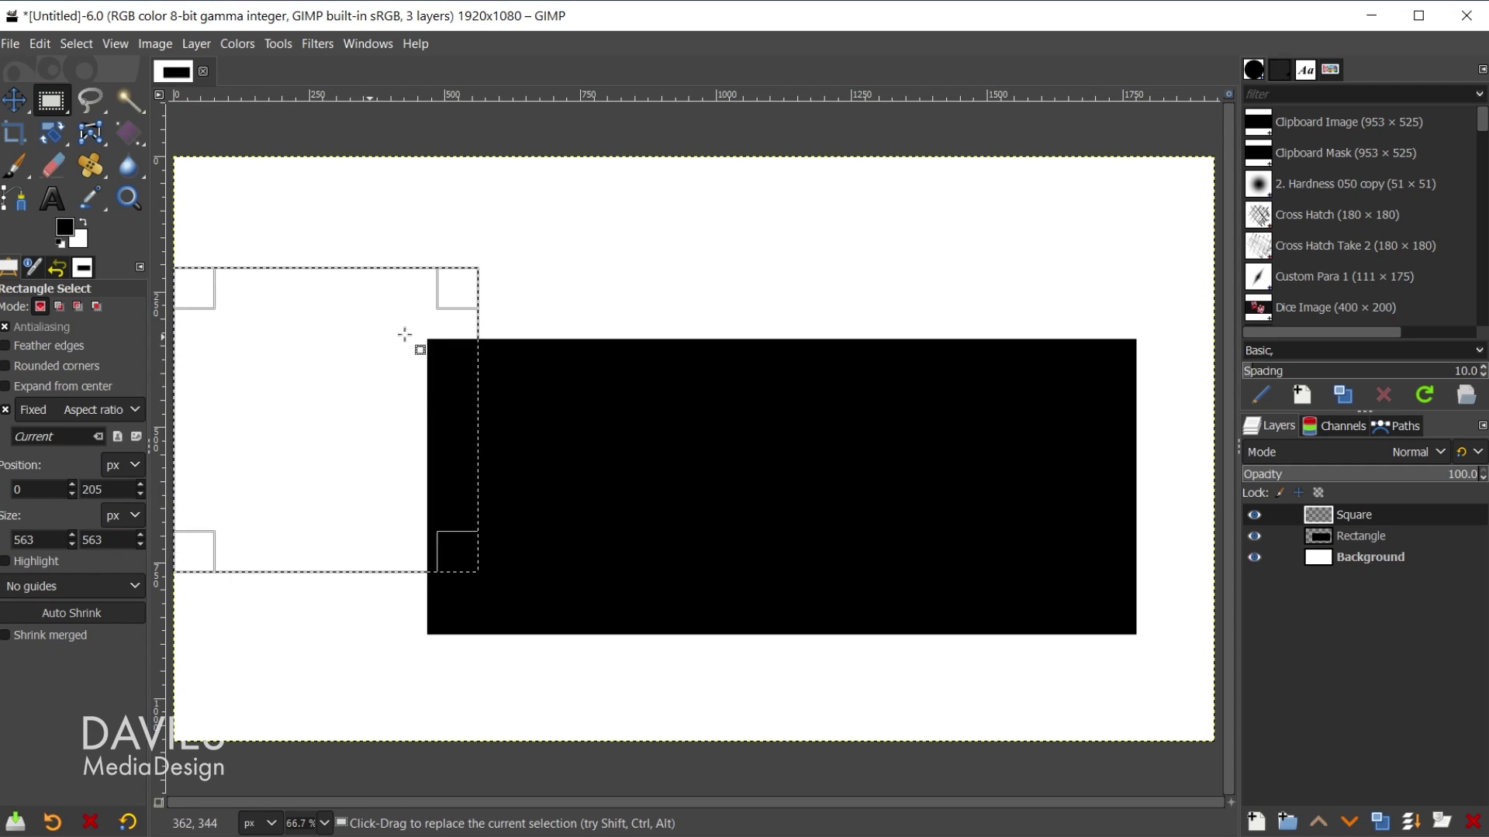
# Step: Set the square selection's size to 500 × 500 px and move it to about X 706, Y 65 px, overlapping the black rectangle's upper edge
pyautogui.press('BackSpace')
pyautogui.press('BackSpace')
pyautogui.write('00')
pyautogui.press('Tab')
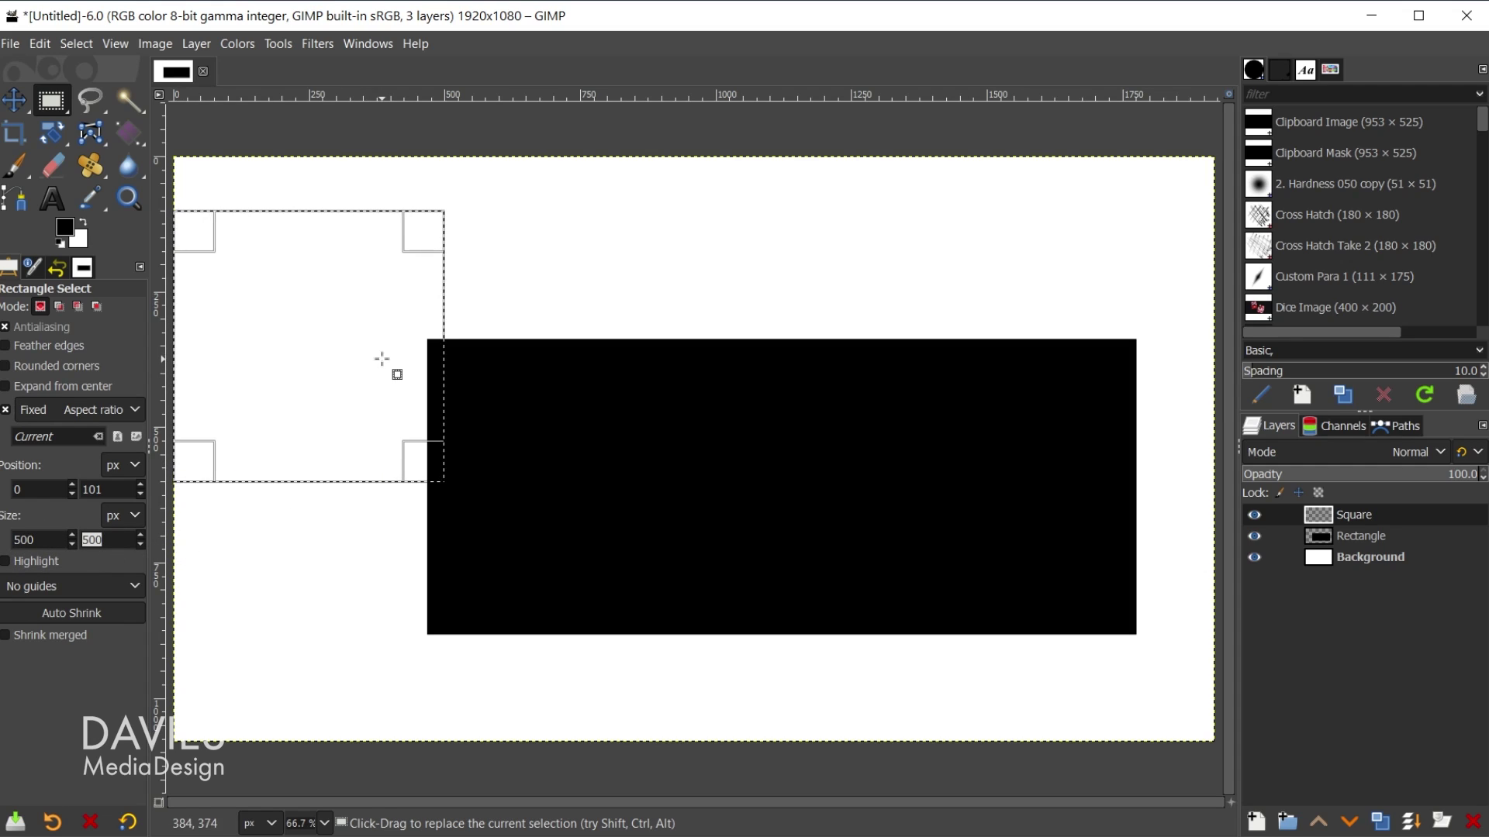
pyautogui.moveTo(321, 311); pyautogui.dragTo(705, 295)
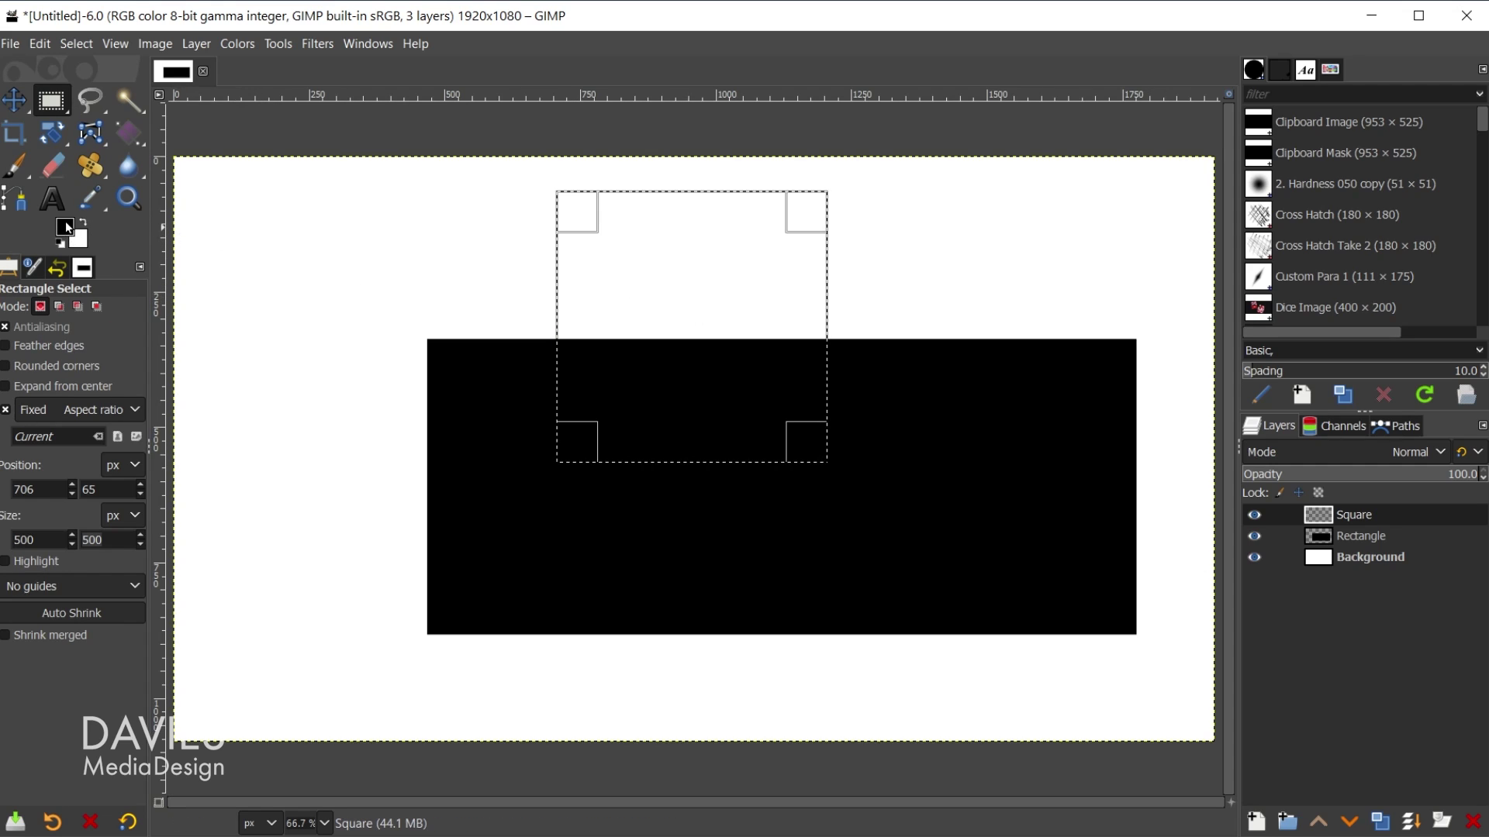
# Step: Change the foreground color to bright green (00ff02)
pyautogui.click(68, 226)
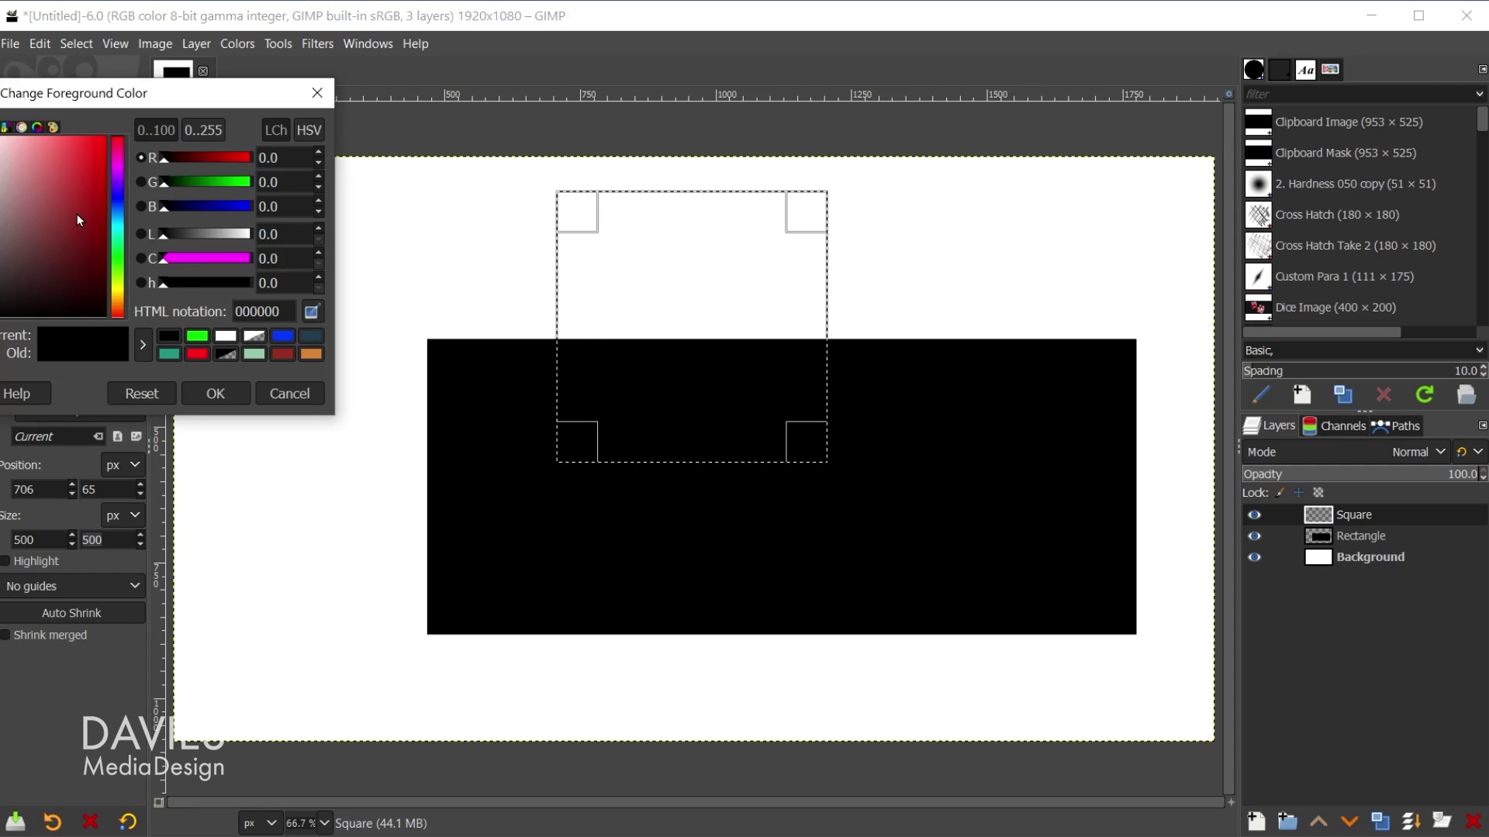
pyautogui.moveTo(77, 214); pyautogui.dragTo(113, 256)
pyautogui.click(122, 175)
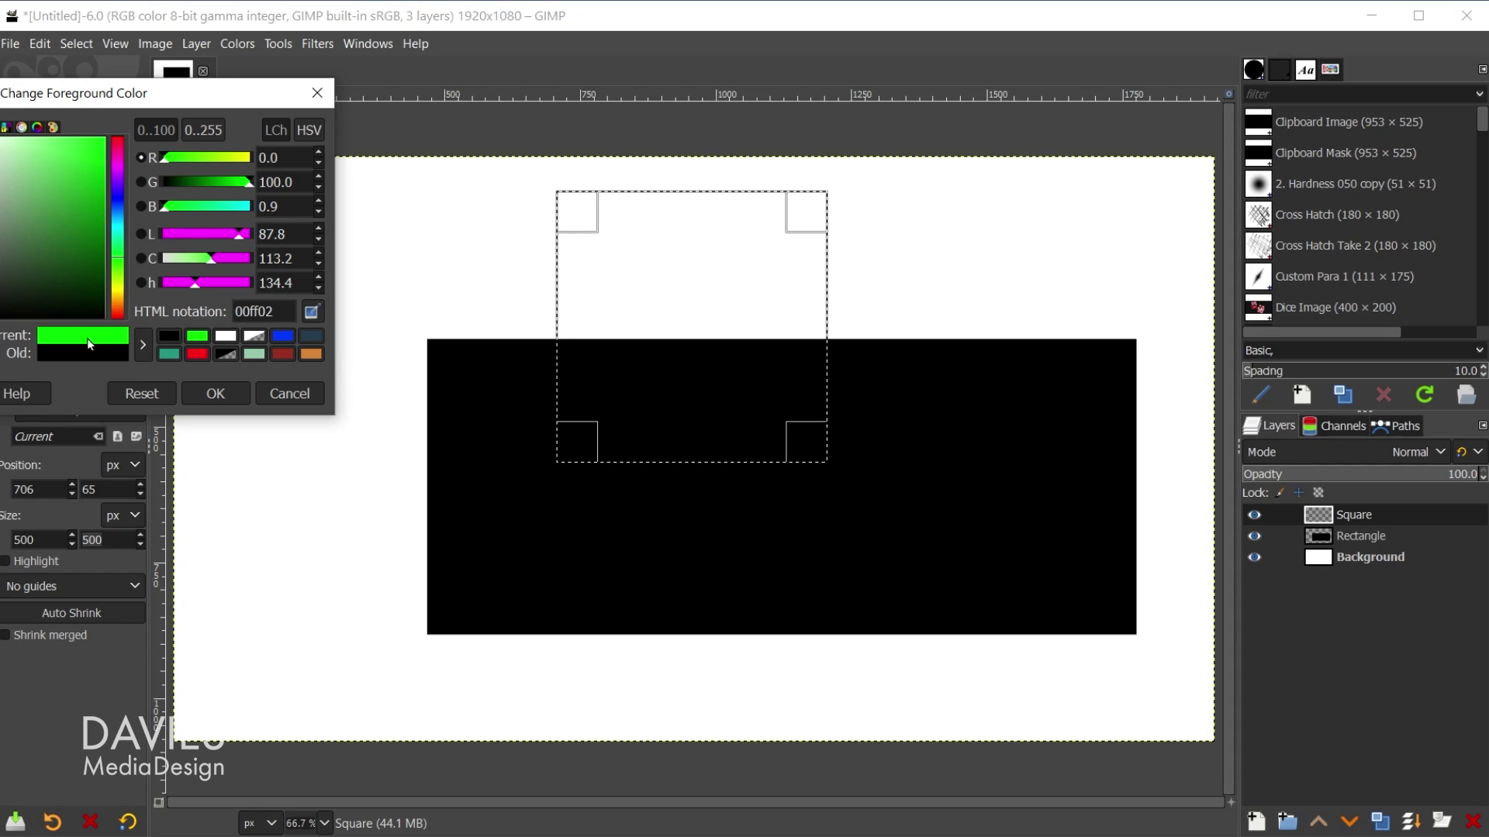
pyautogui.click(216, 396)
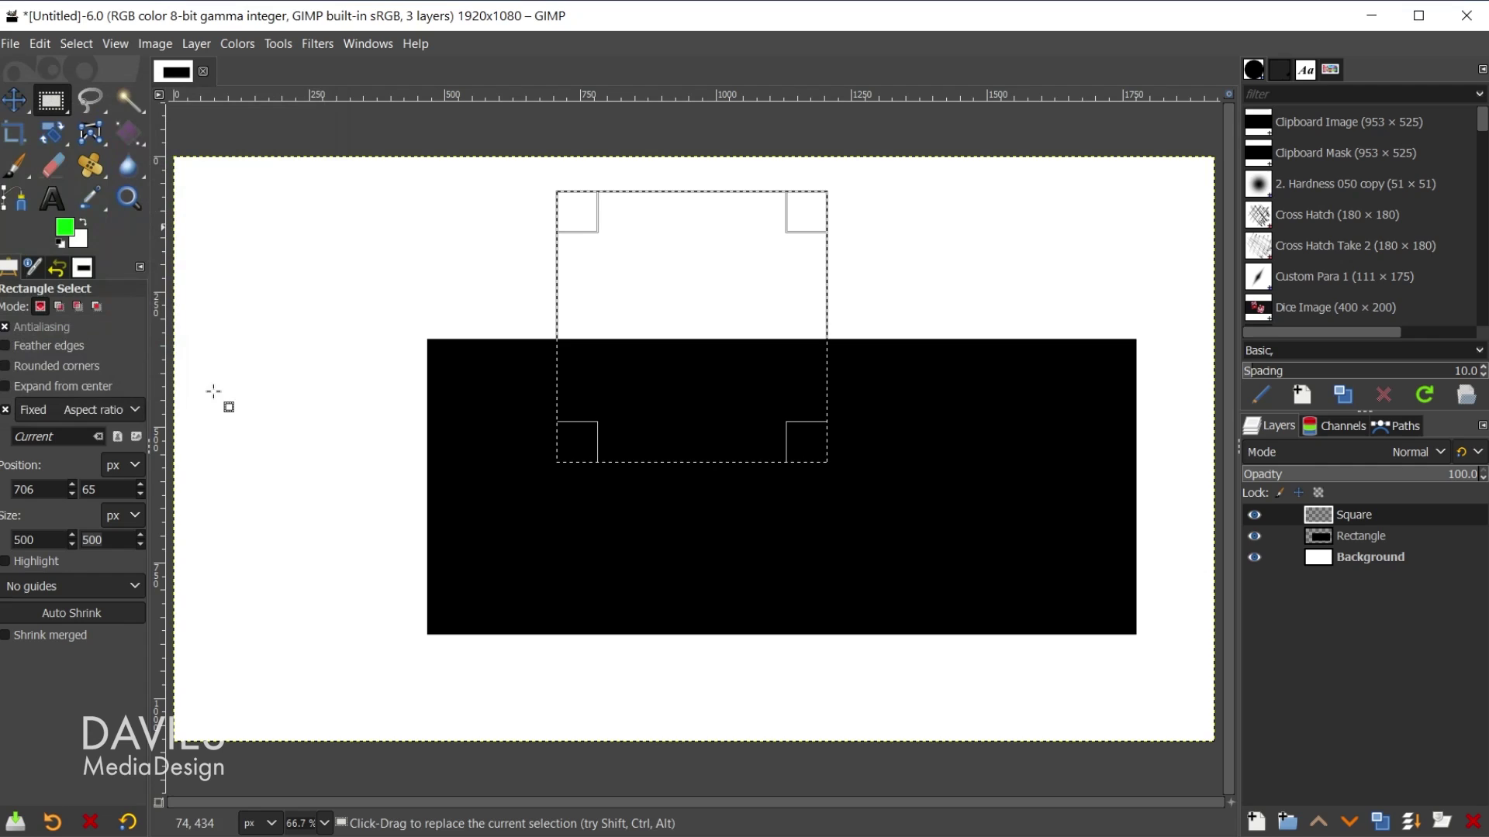
# Step: Fill the square selection with the green foreground color and crop the Square layer to its content
pyautogui.moveTo(69, 233); pyautogui.dragTo(488, 293)
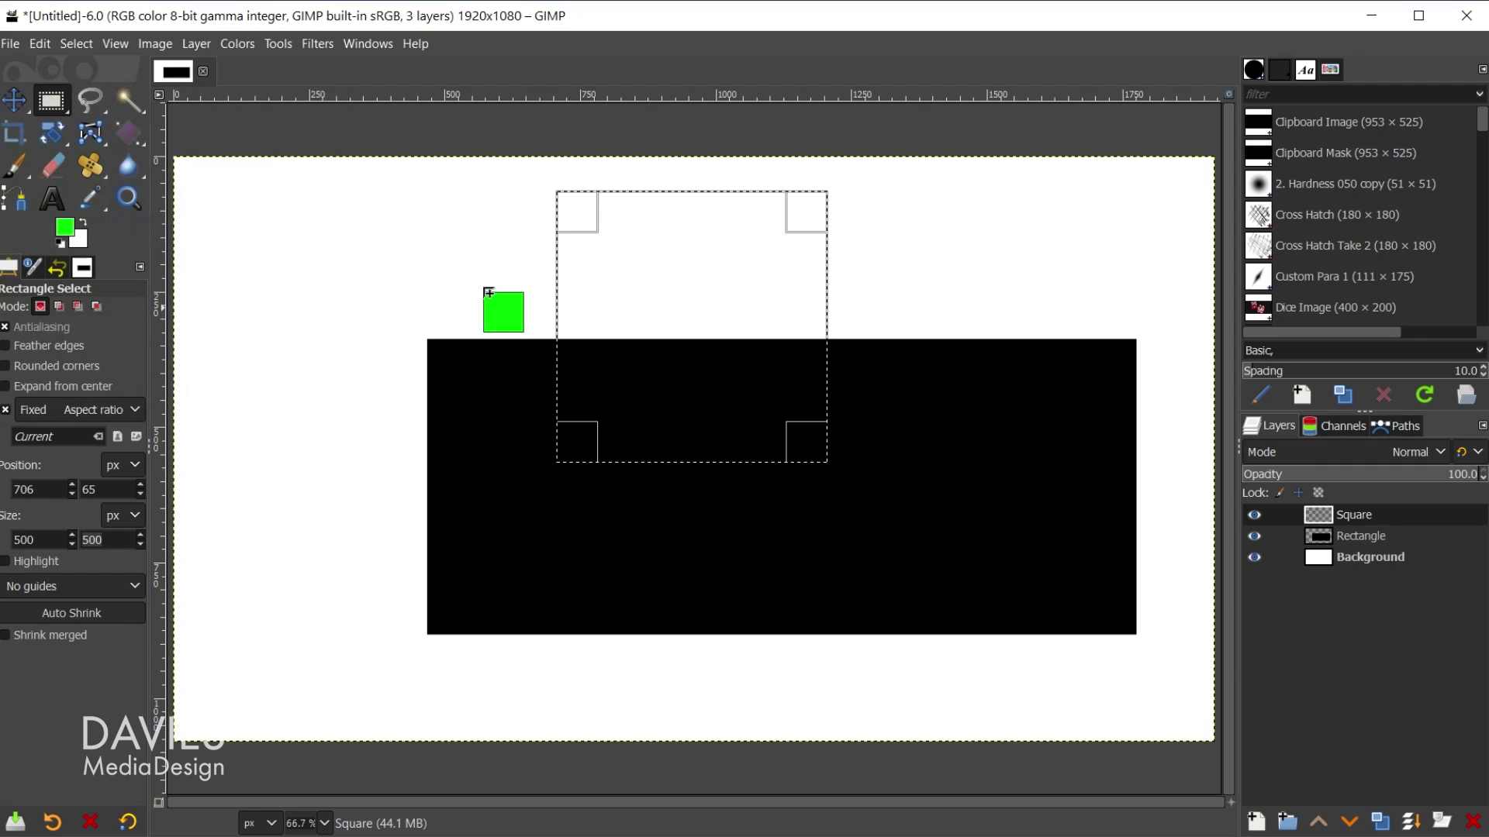
pyautogui.moveTo(672, 275); pyautogui.dragTo(671, 274)
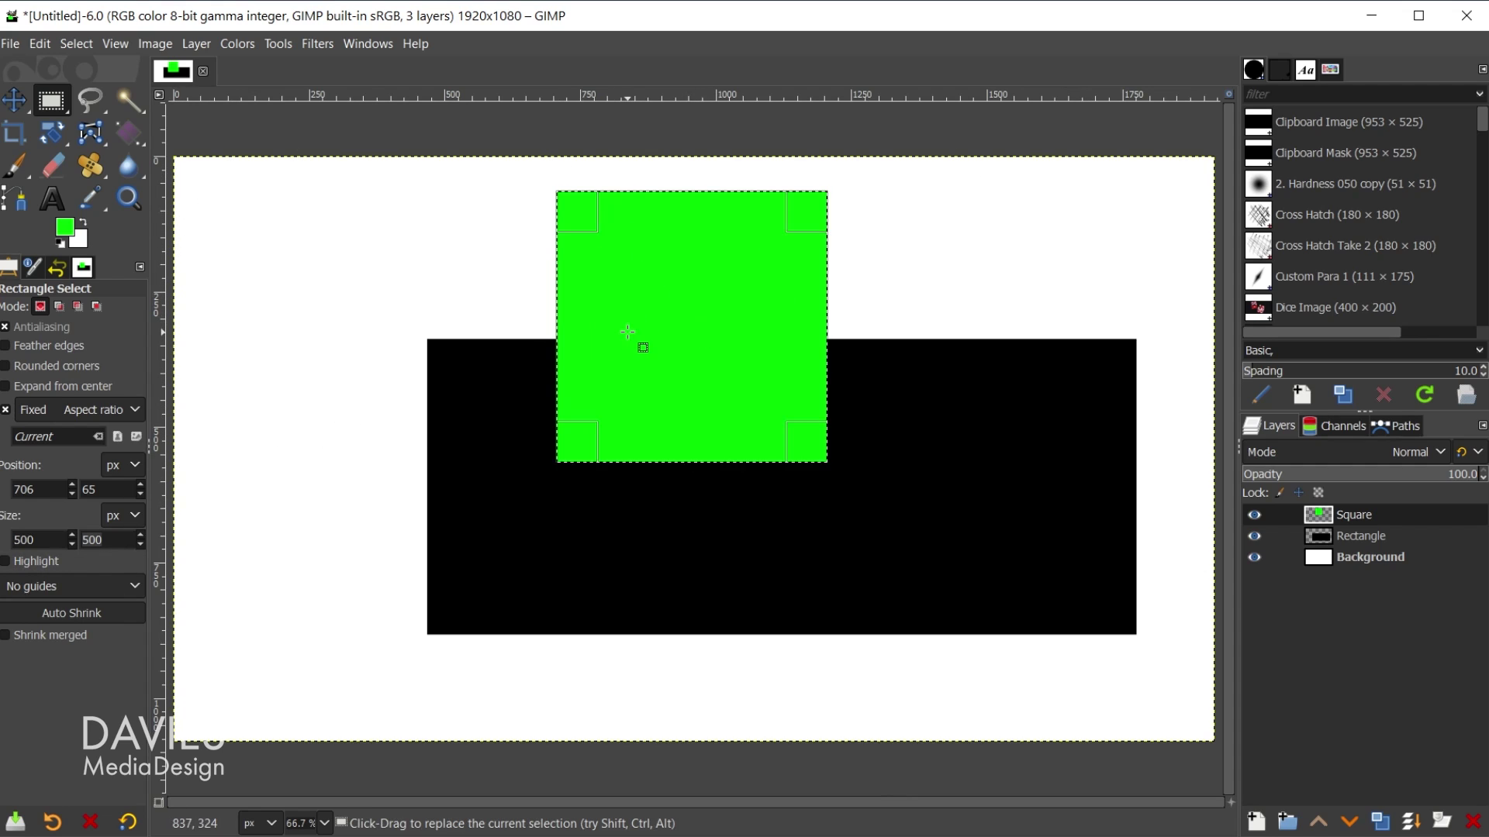
pyautogui.click(197, 44)
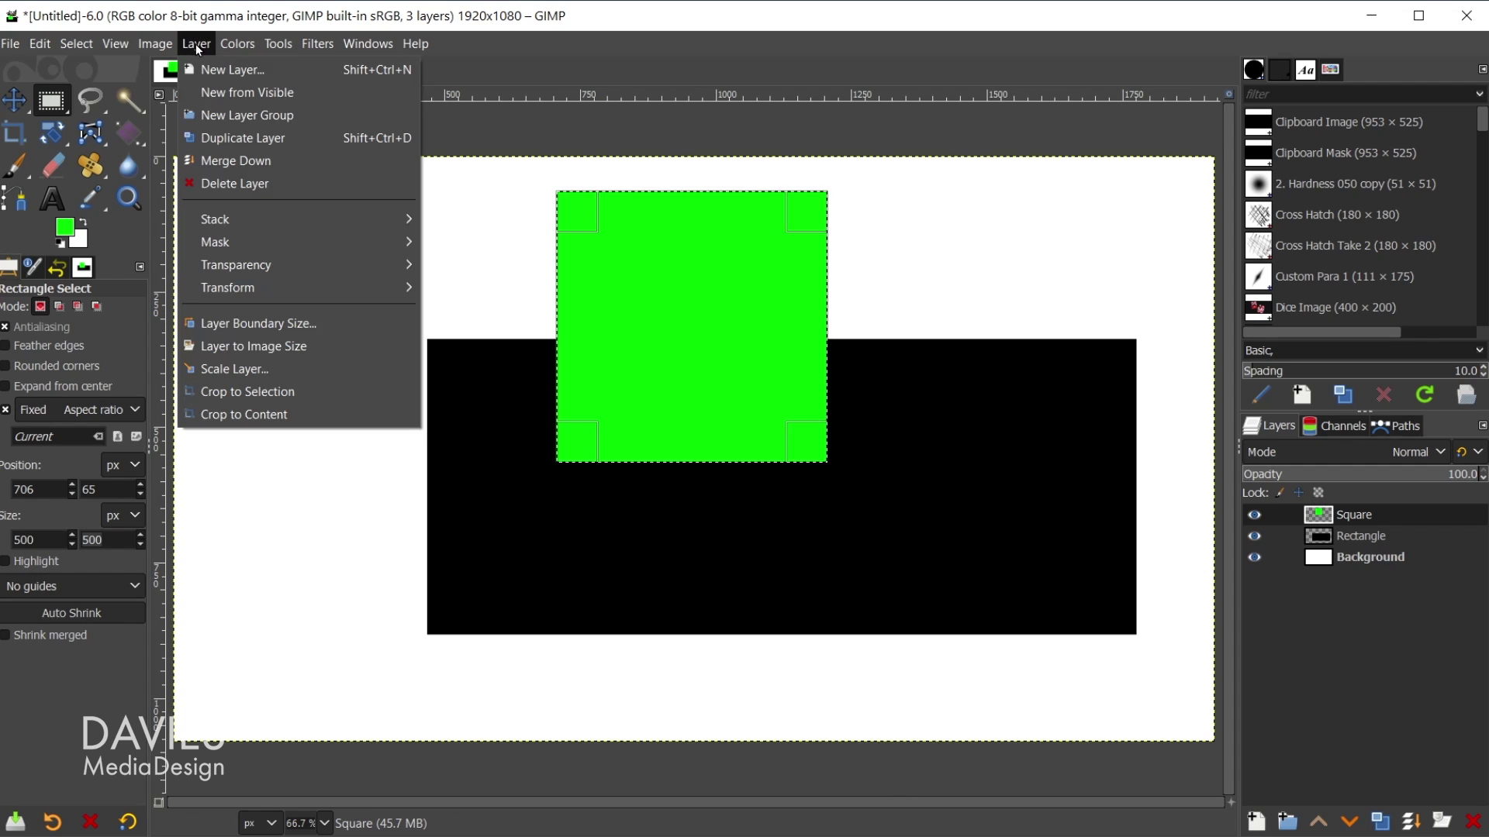
pyautogui.click(372, 415)
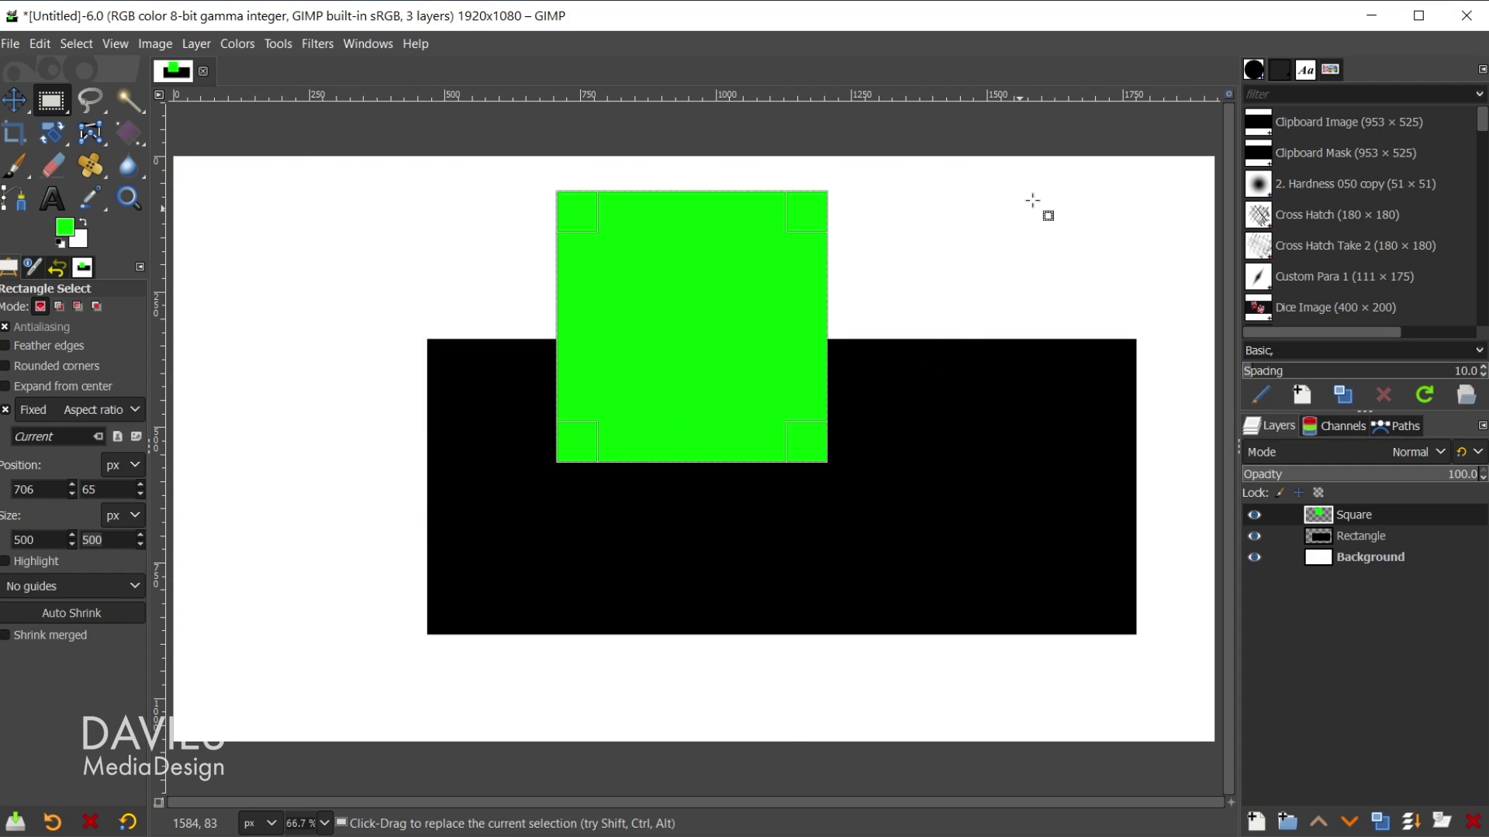